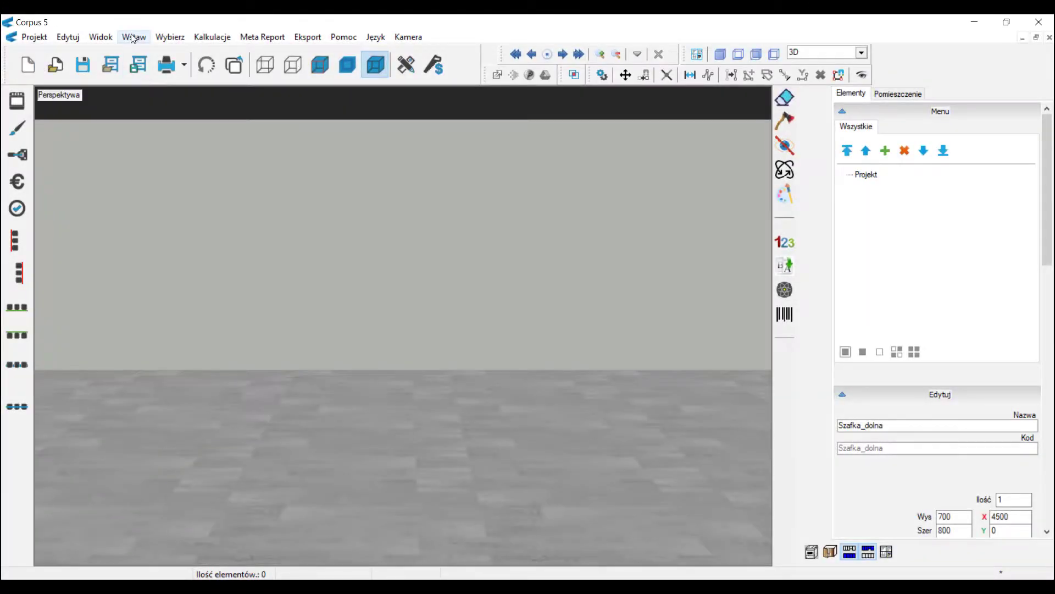
Step: Insert a new cabinet 600 mm high, 1600 mm wide and 500 mm deep, and open it for editing
left_click(133, 39)
left_click(144, 54)
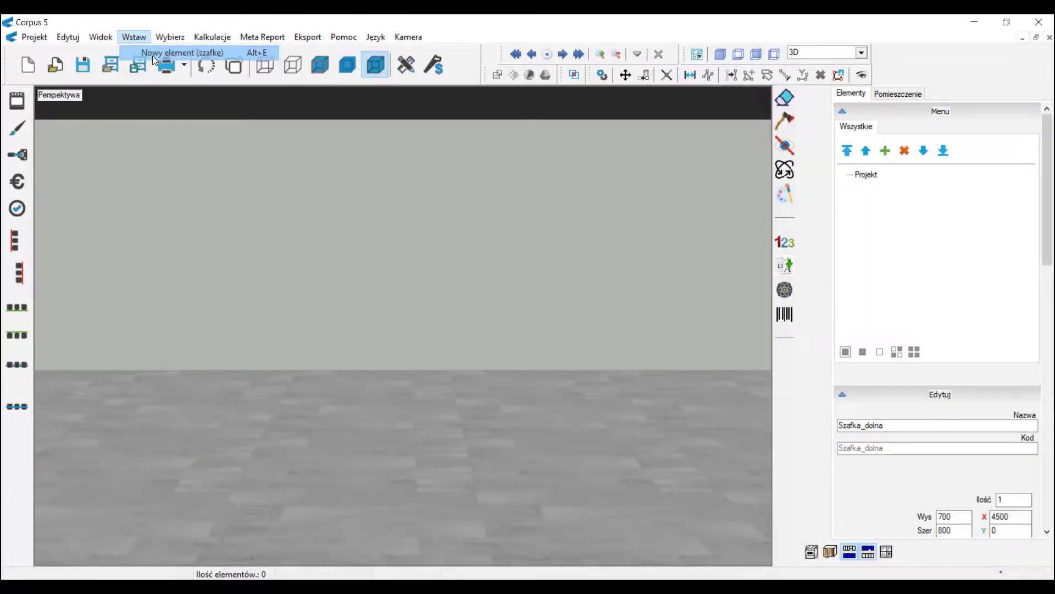
type("600")
left_click(602, 298)
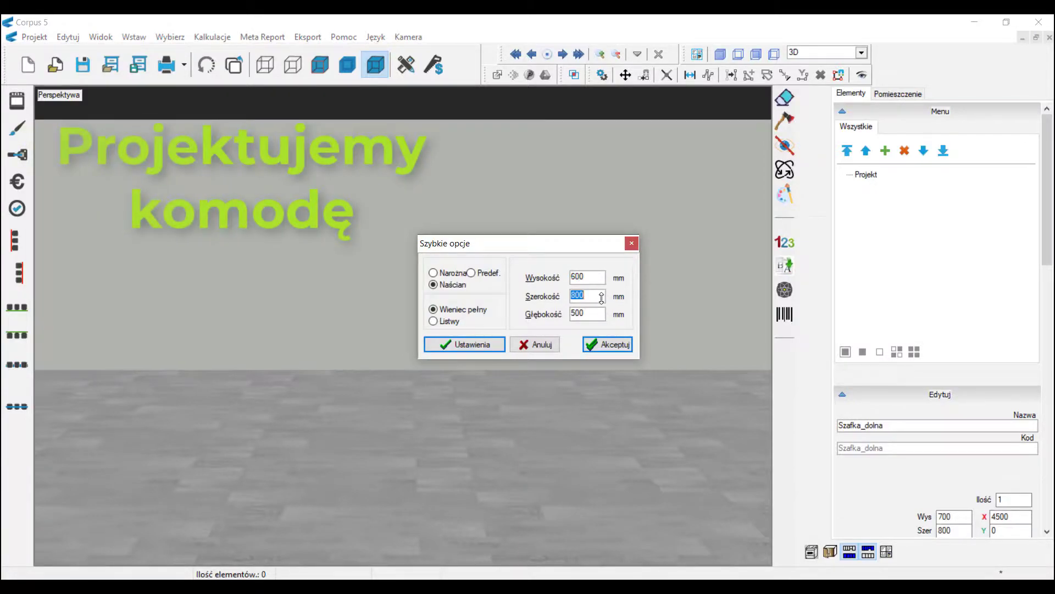
left_click(608, 344)
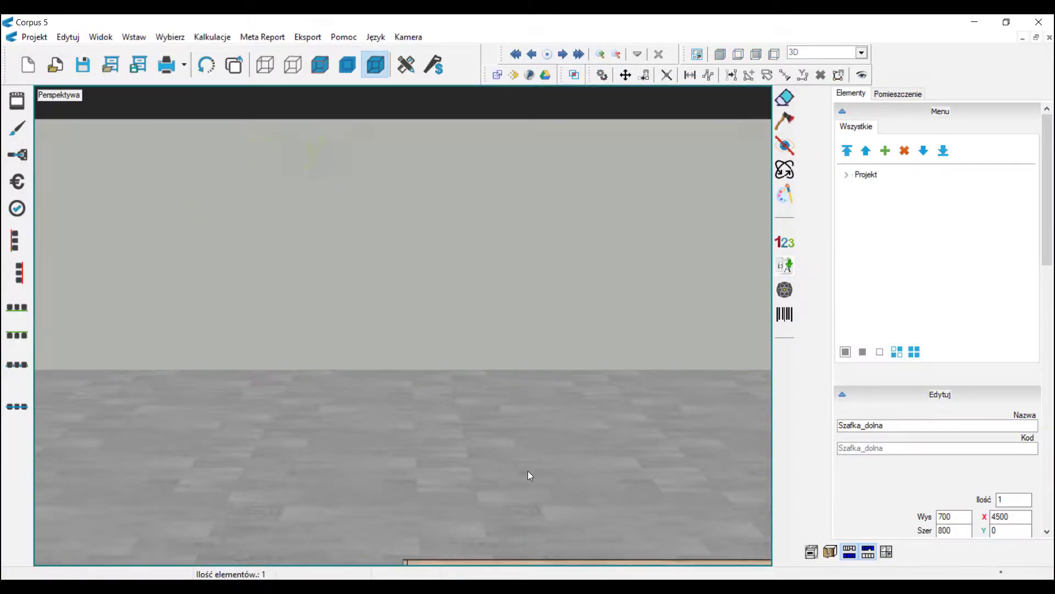
double_click(431, 391)
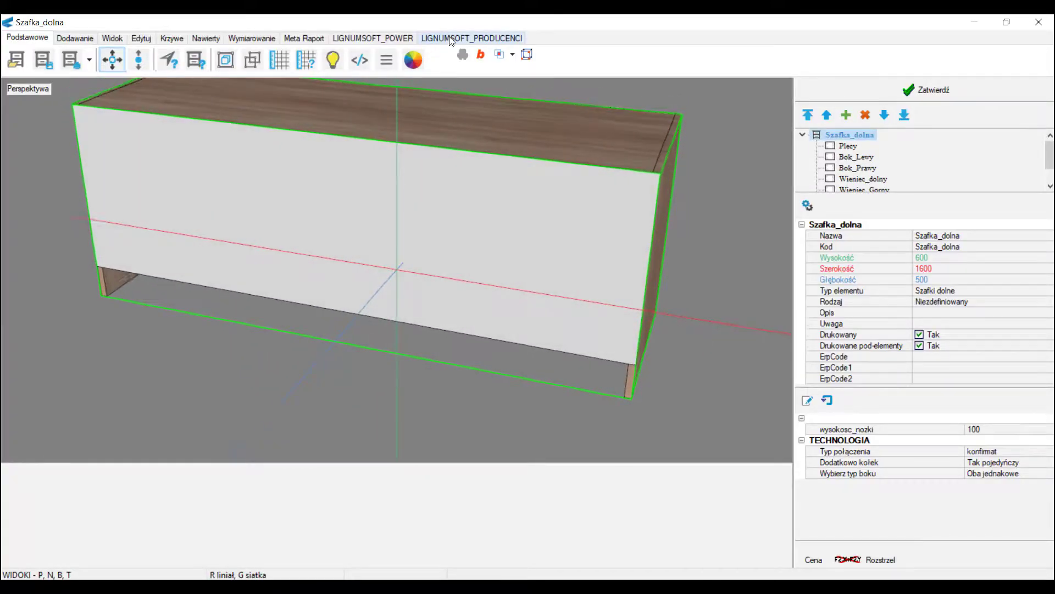
Step: Change the joints at corners 3 and 4 so the top covers both sides, and fit the back as Po krawędzi with a 10 mm groove
left_click(373, 37)
left_click(156, 64)
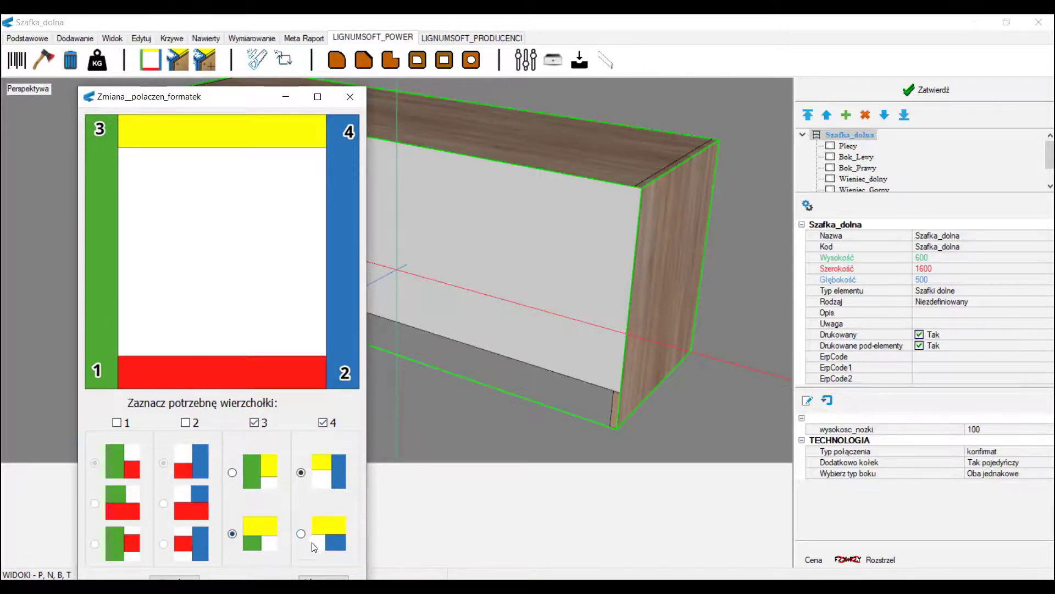
left_click(363, 538)
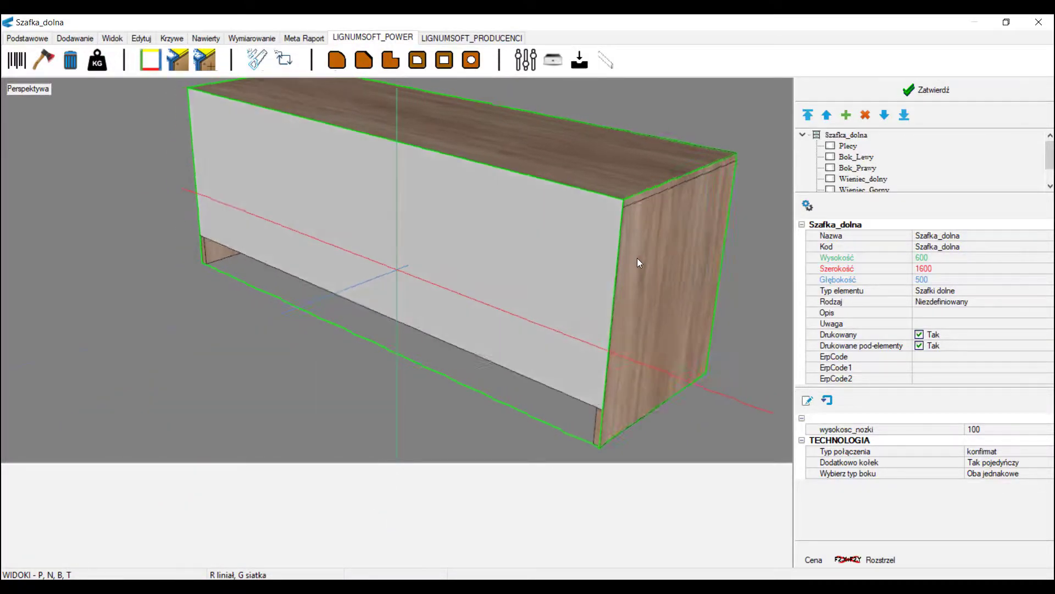
left_click(262, 284)
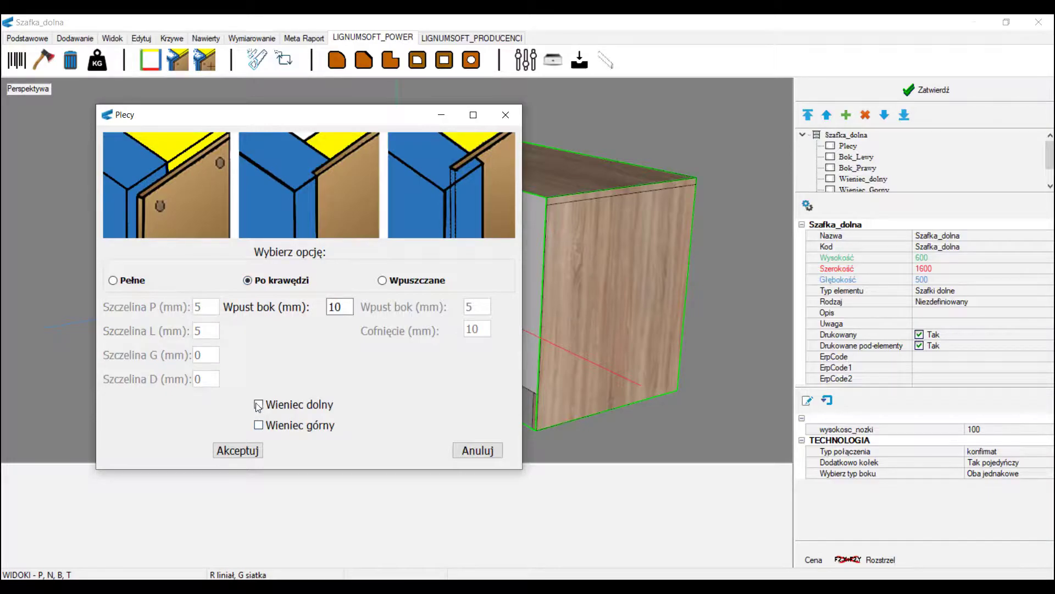
left_click(246, 449)
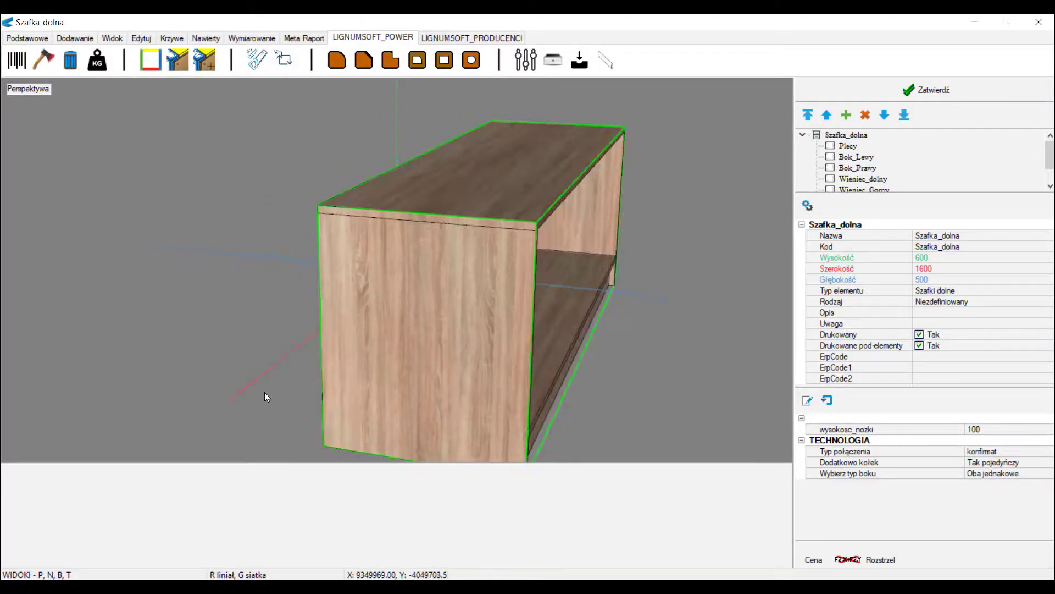
Step: Add two equally spaced 18 mm vertical partitions between the cabinet's sides, bottom and top, with 0 front offset
left_click(227, 325)
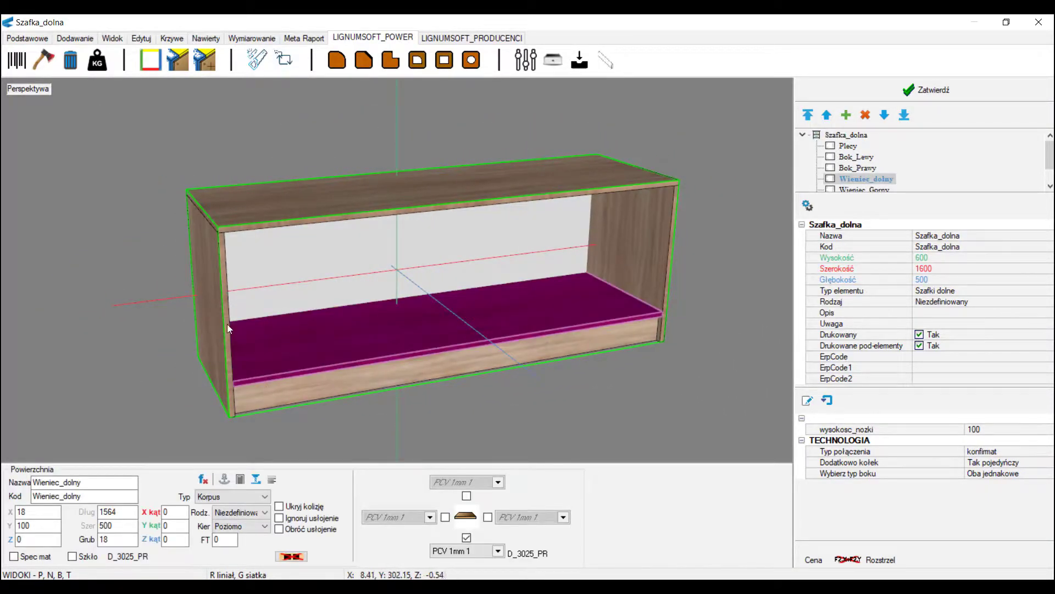
left_click(261, 211)
left_click(629, 251)
left_click(65, 38)
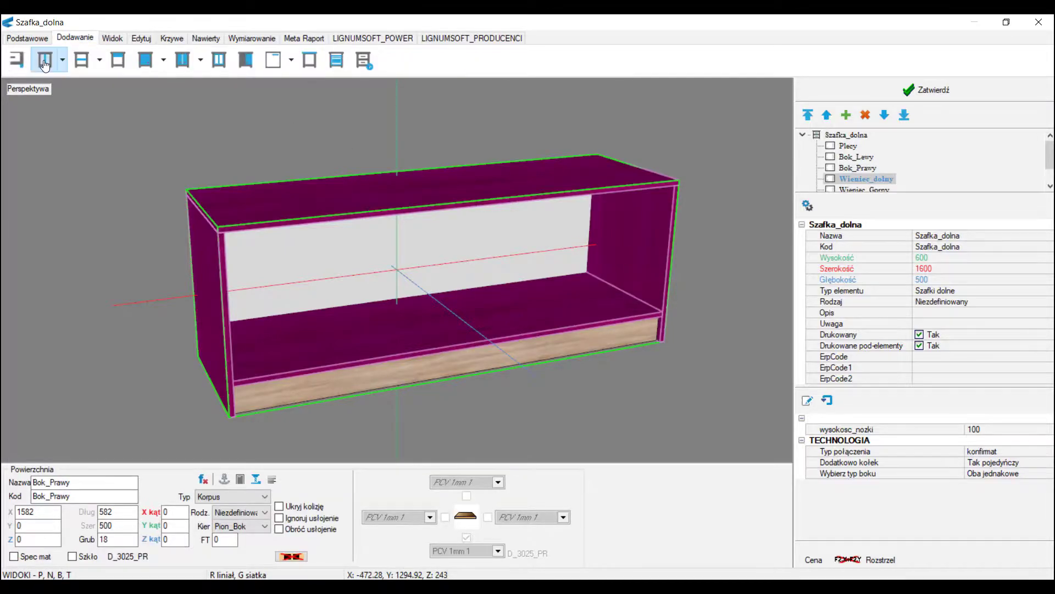
left_click(44, 61)
left_click(524, 160)
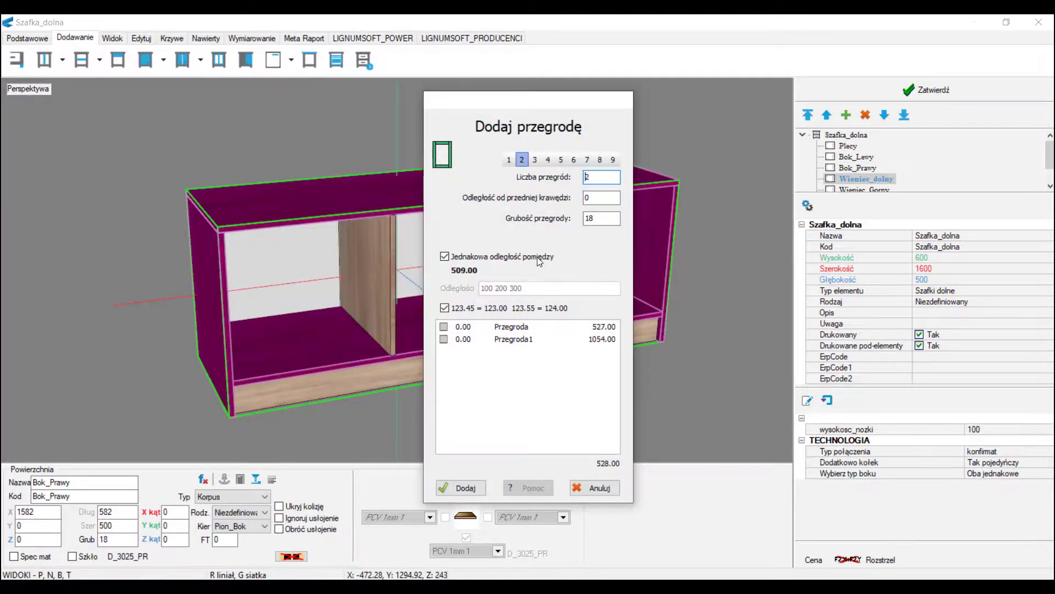
left_click(466, 488)
Step: Add an 18 mm Wieniec środkowy shelf in the left bay at distance 200 with 0 front offset, using the variable polka11
left_click(281, 220)
left_click(81, 59)
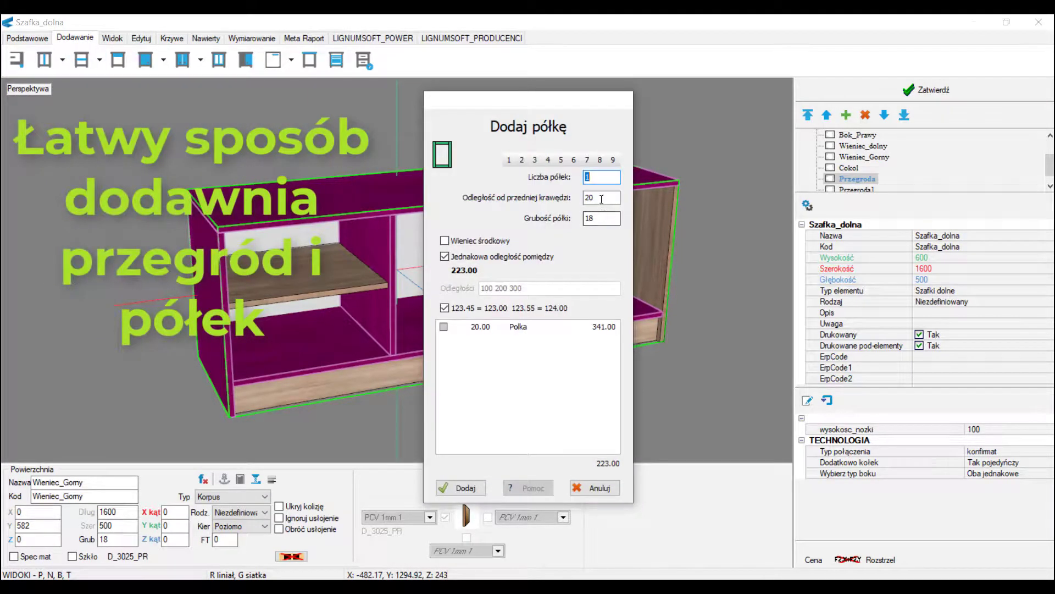
left_click(444, 240)
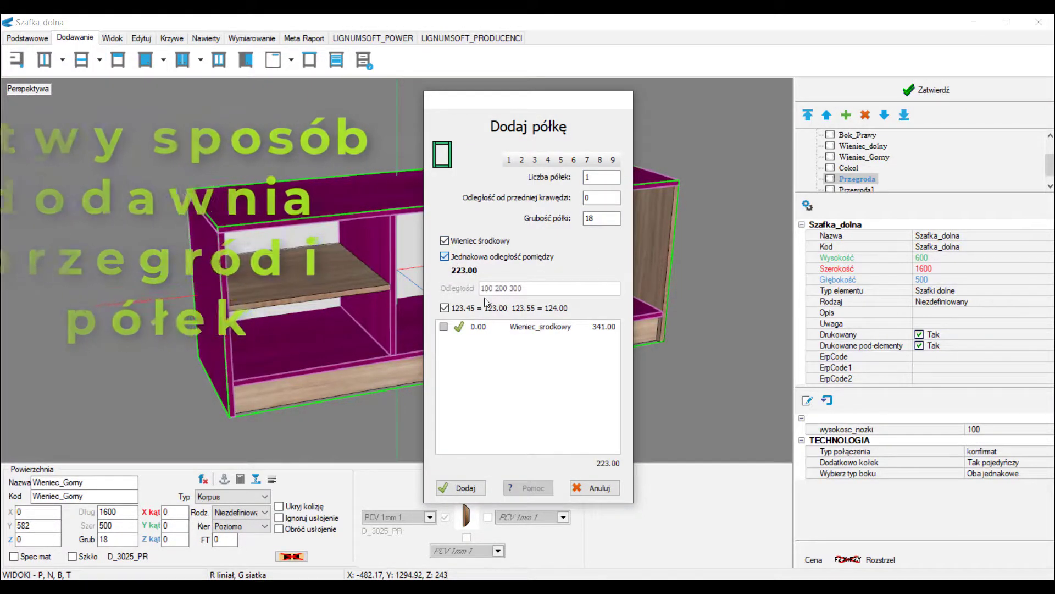
left_click(444, 256)
left_click_drag(522, 288, 461, 289)
type("200")
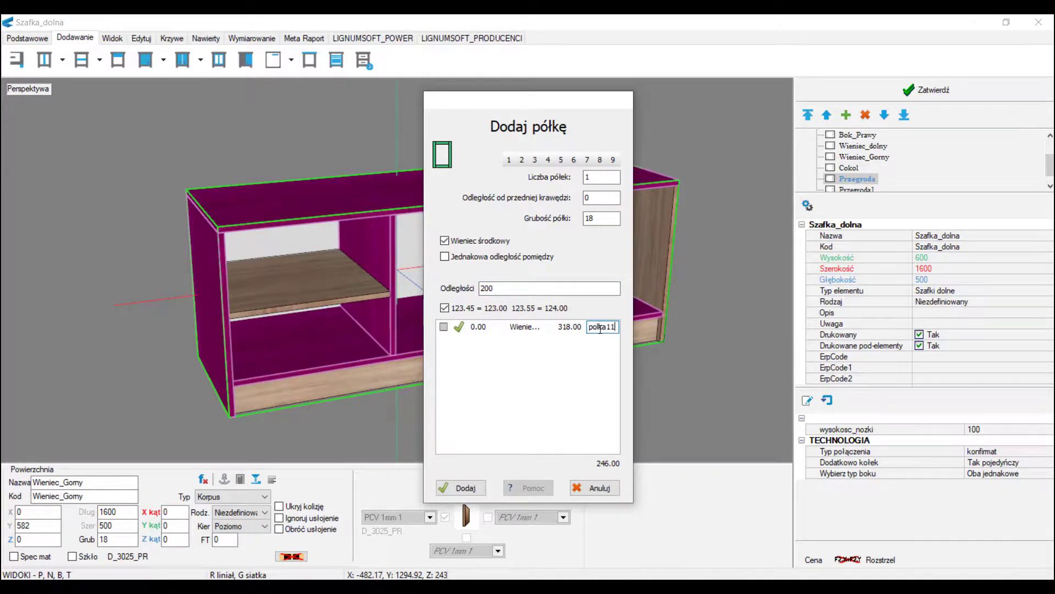
left_click(466, 488)
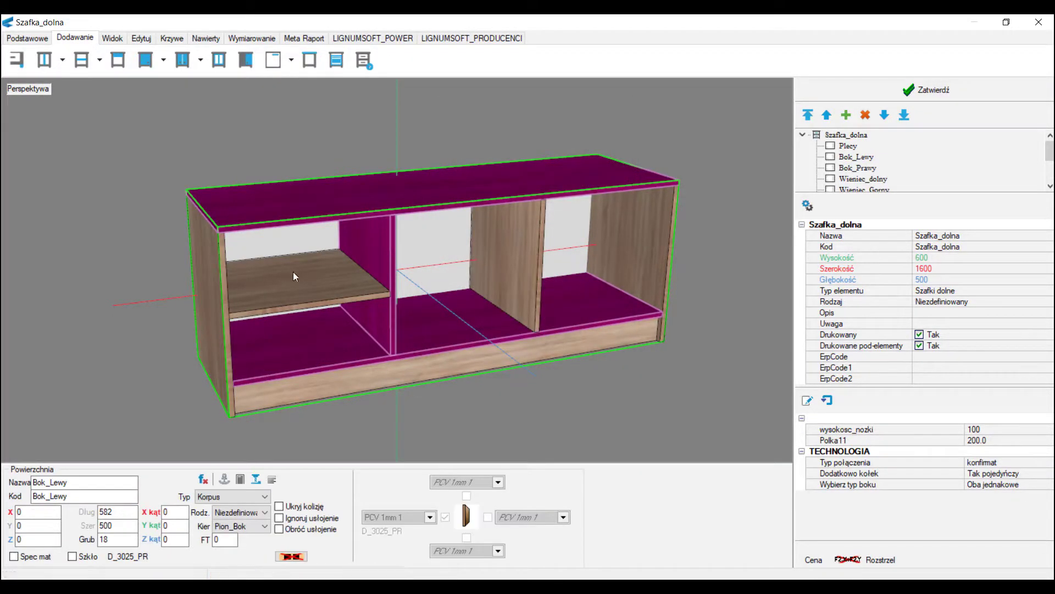
Step: Add an 18 mm Wieniec środkowy shelf in the middle bay at distance 250 with 0 front offset, using the variable polka12
left_click(503, 236)
left_click(82, 61)
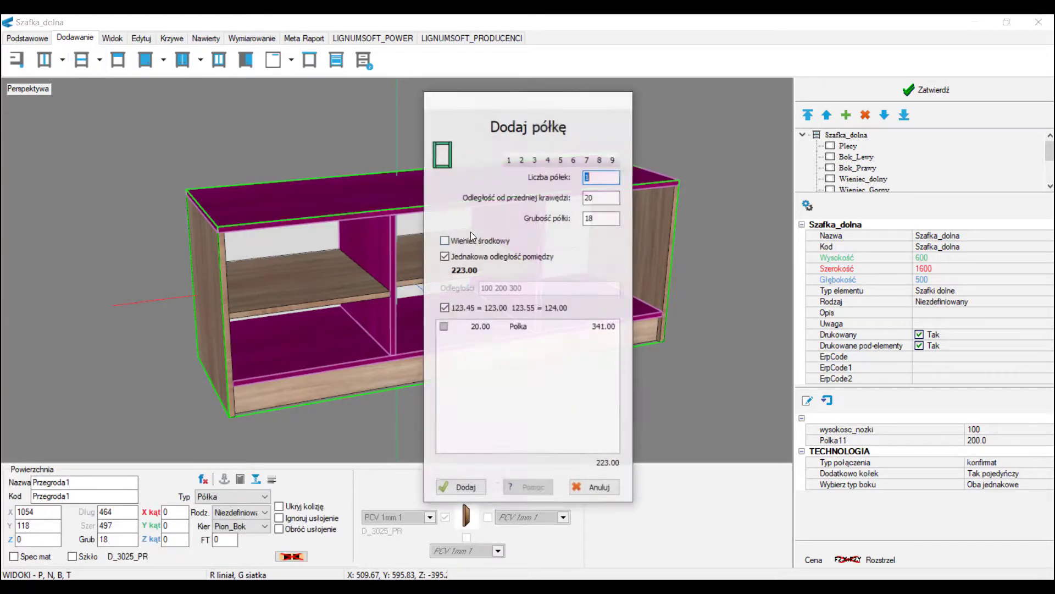
left_click(444, 256)
left_click_drag(480, 288, 525, 288)
type("250")
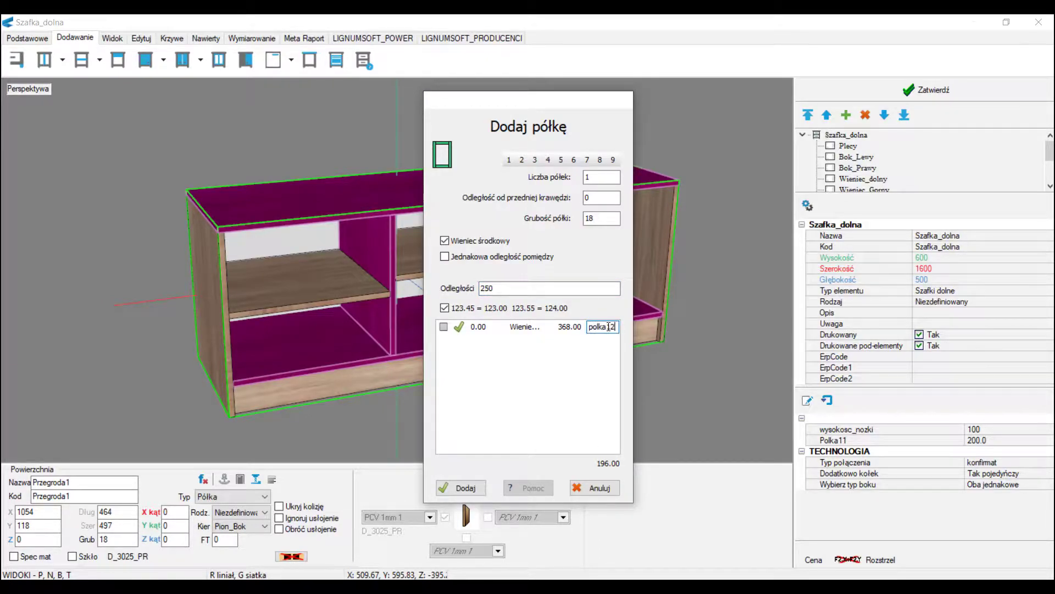
left_click(466, 487)
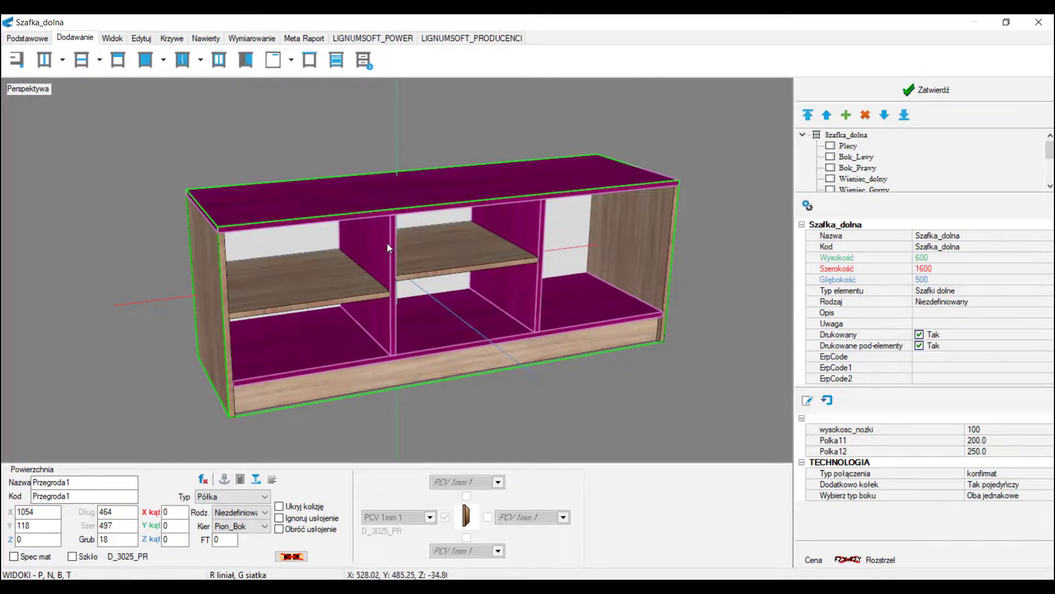
Step: Add an 18 mm Wieniec środkowy shelf in the right bay at distance 300 with 0 front offset, using the variable polka13
left_click(641, 221)
left_click(82, 61)
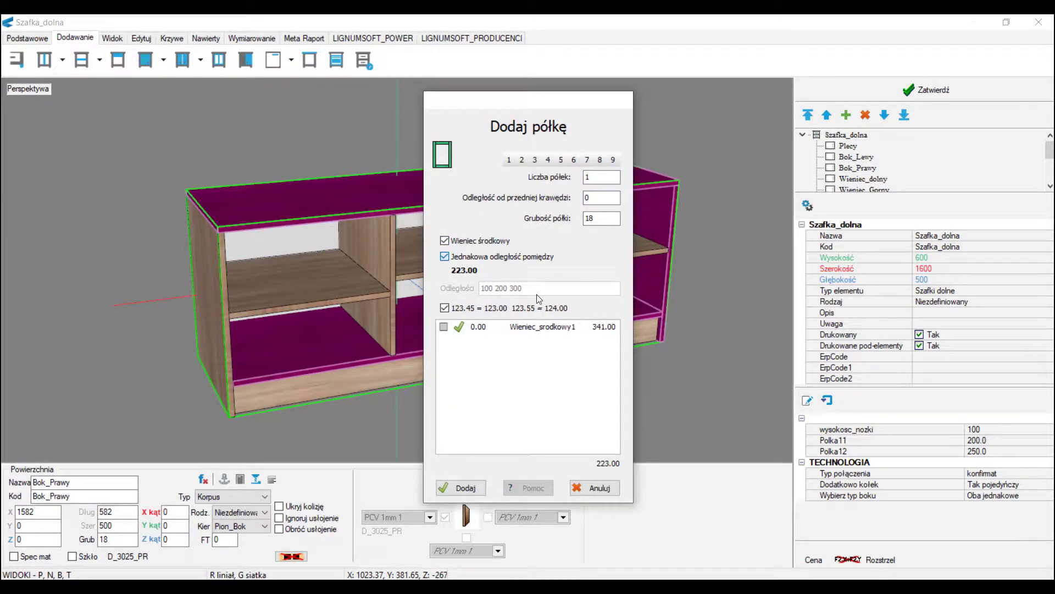
left_click(445, 256)
left_click(600, 326)
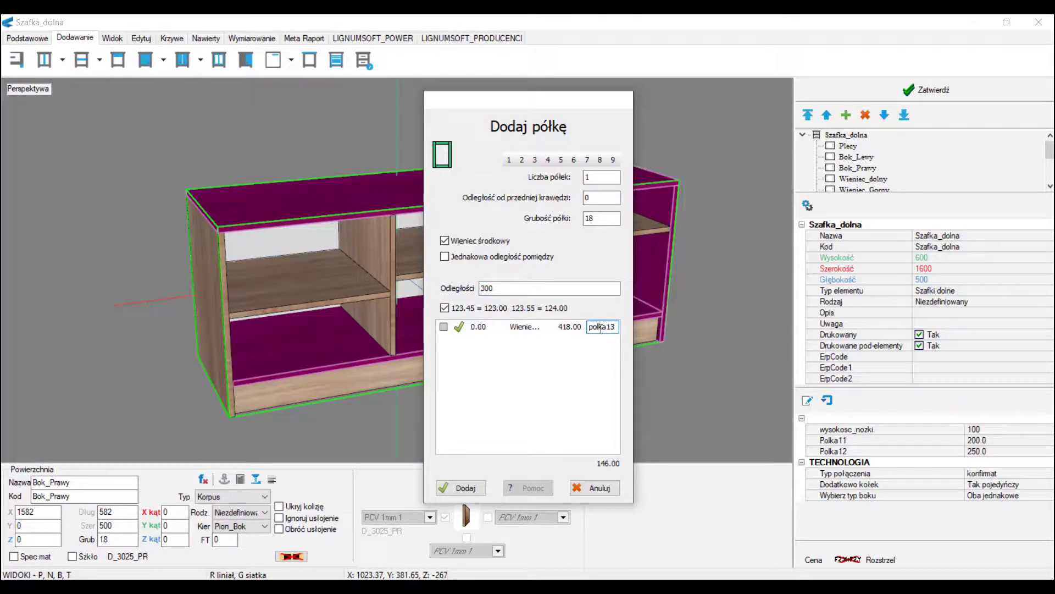
left_click(470, 492)
Step: Set the height of the Cokol plinth panel to 50 mm
left_click(448, 366)
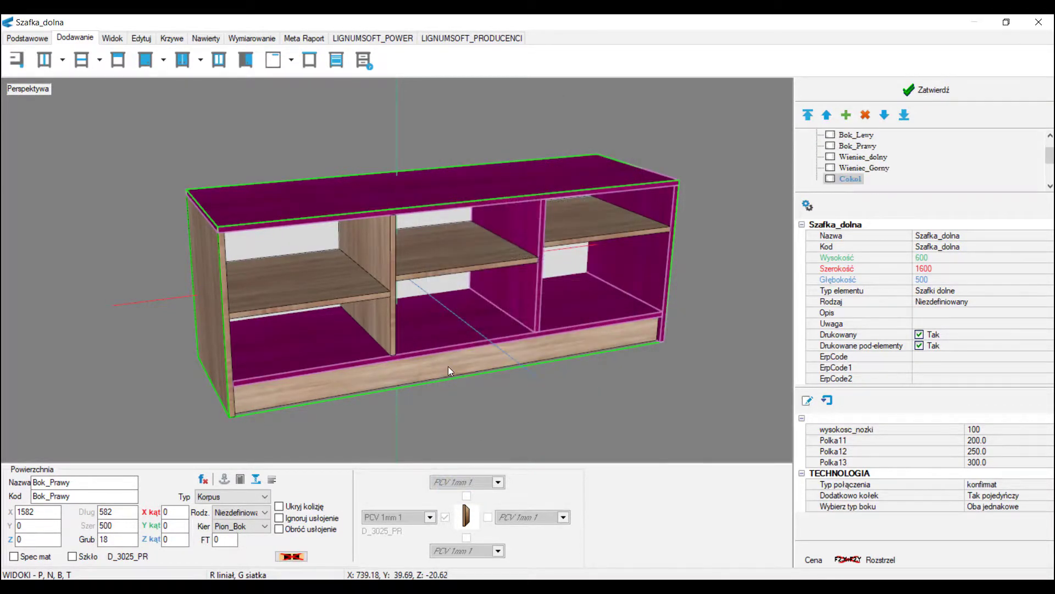
double_click(112, 513)
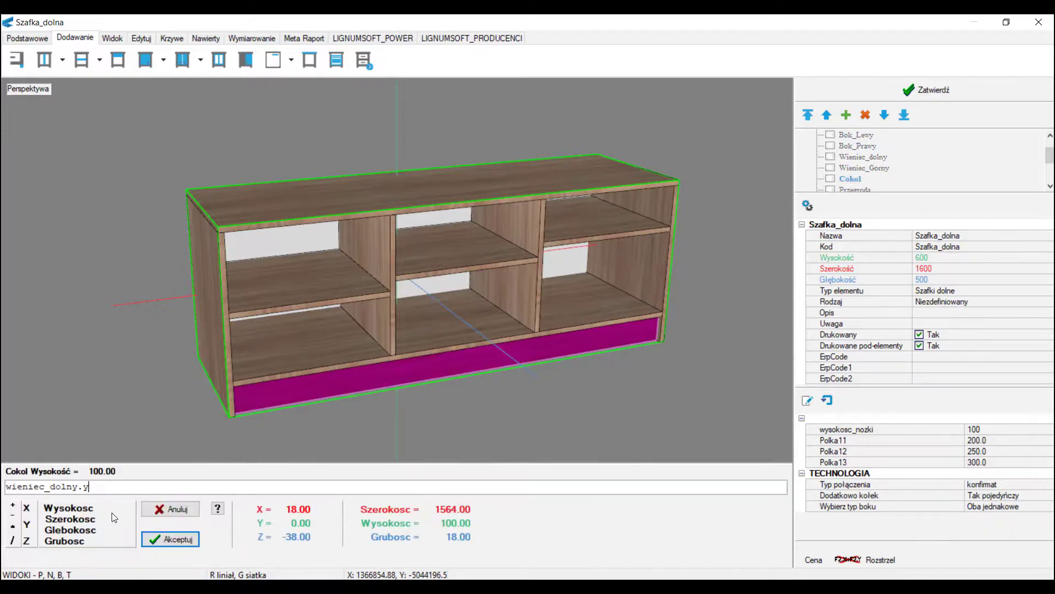
left_click(163, 542)
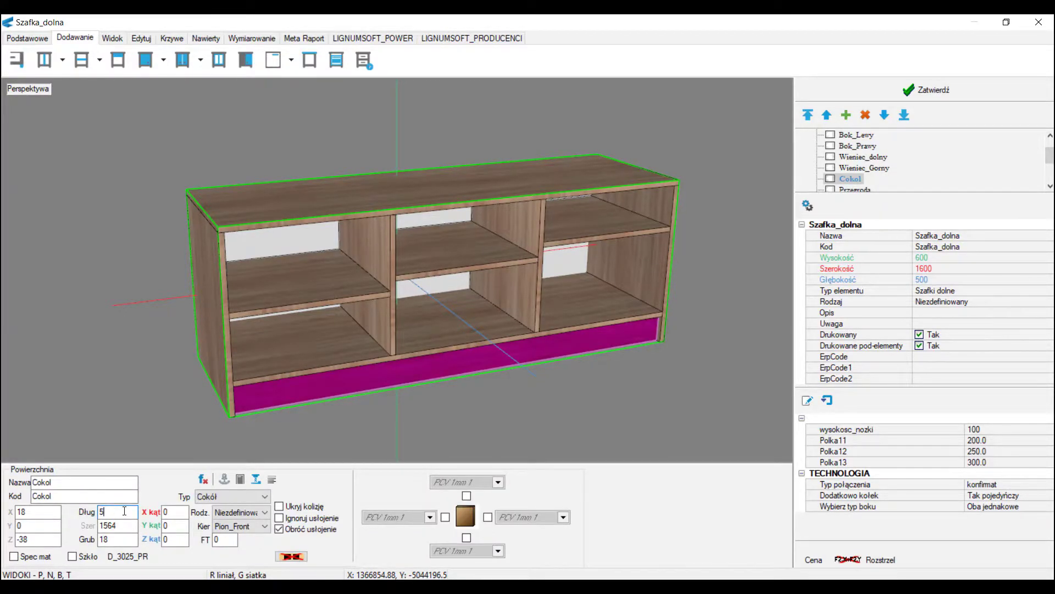
key("Return")
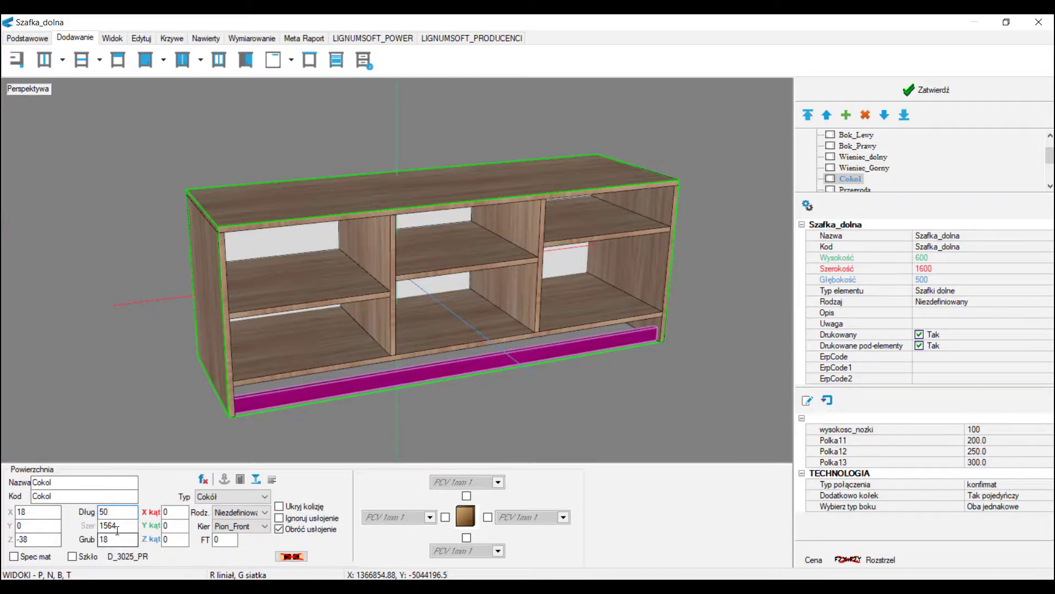
Step: Limit the plinth's width to the left bay with a formula subtracting the left side panel's value from przegroda.x
double_click(121, 526)
key("ctrl+a")
key("Delete")
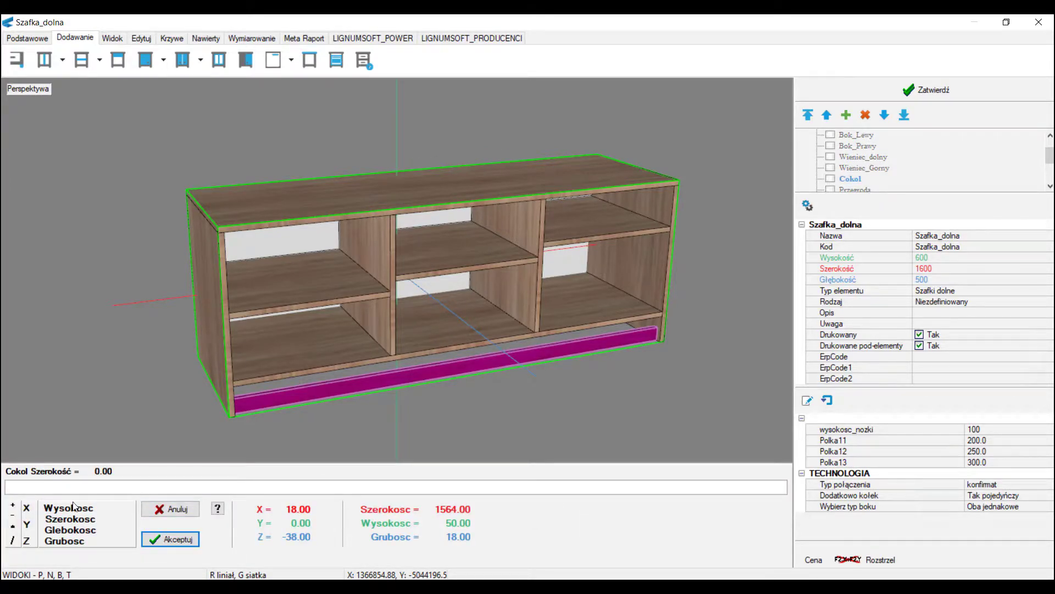
left_click(12, 515)
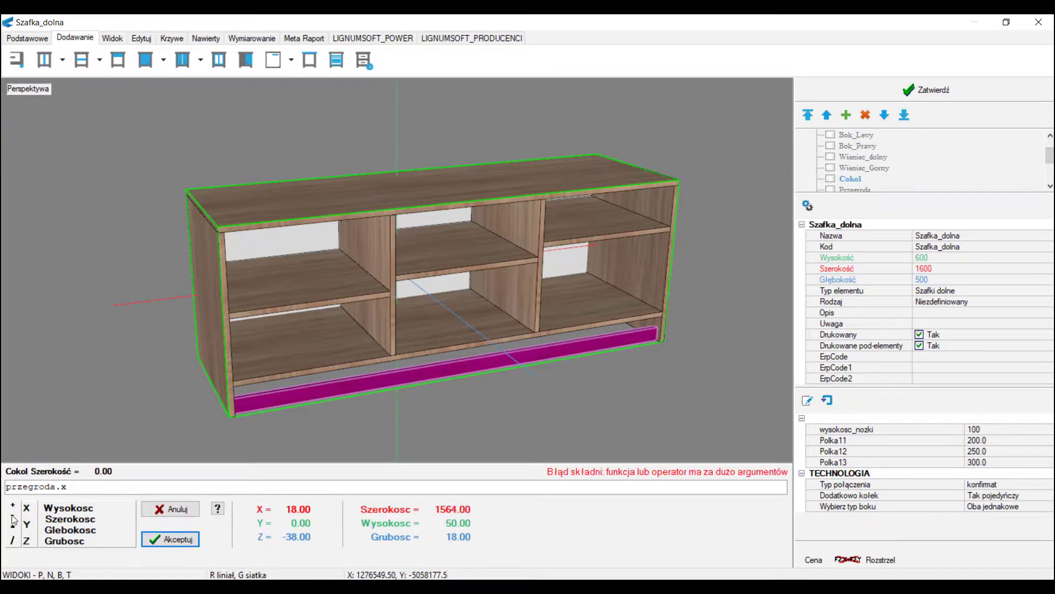
left_click(225, 342)
left_click(178, 541)
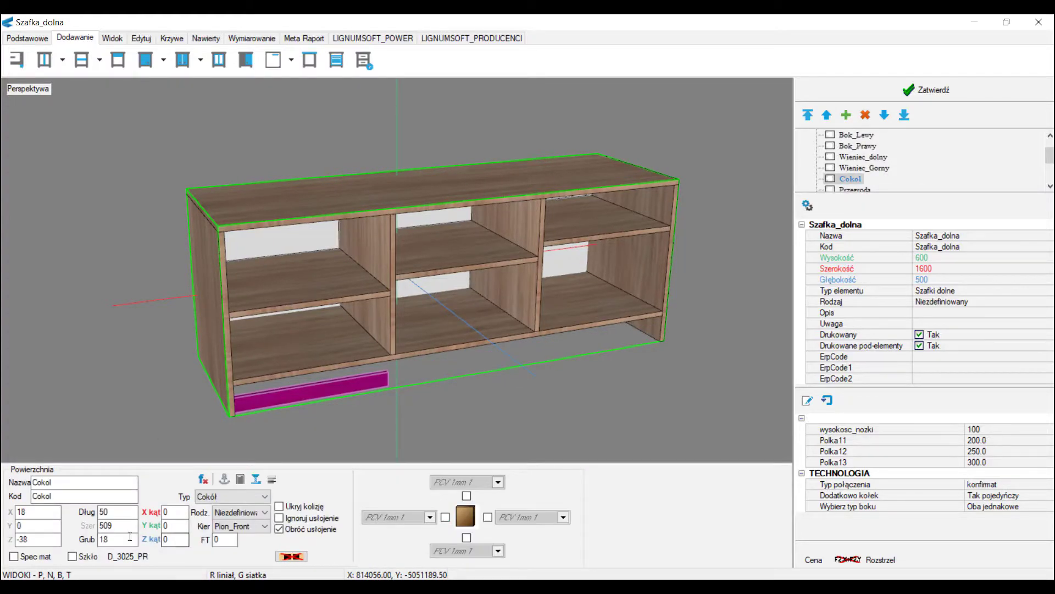
Step: Set the plinth's Y position by formula to wieniec_srodkowy.y minus the plinth's own Wysokosc
double_click(39, 524)
left_click(266, 323)
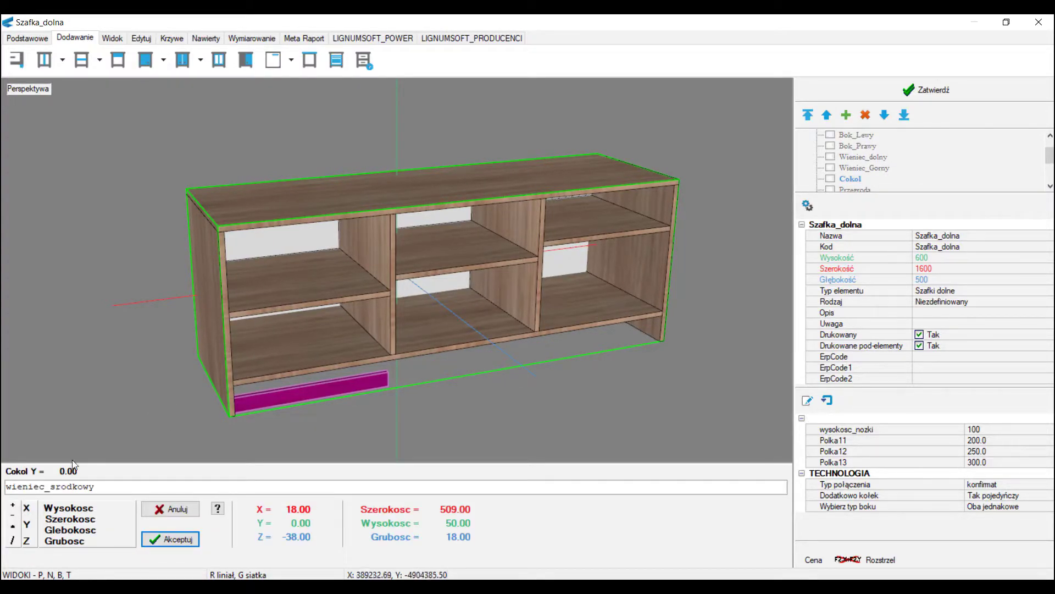
left_click(13, 517)
left_click(276, 397)
left_click(72, 509)
left_click(176, 543)
Step: Set the cabinet's wysokosc_nozki variable to 0
left_click(991, 428)
type("0")
key("Return")
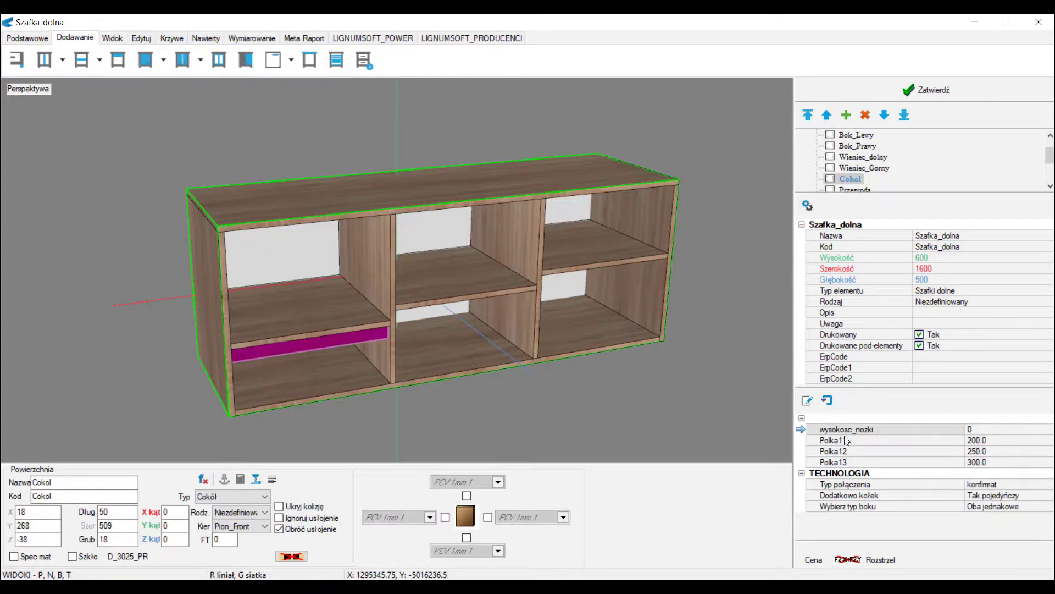
Step: Duplicate the Cokol panel, renaming the original Blenda and the copy Blenda1
left_click(845, 116)
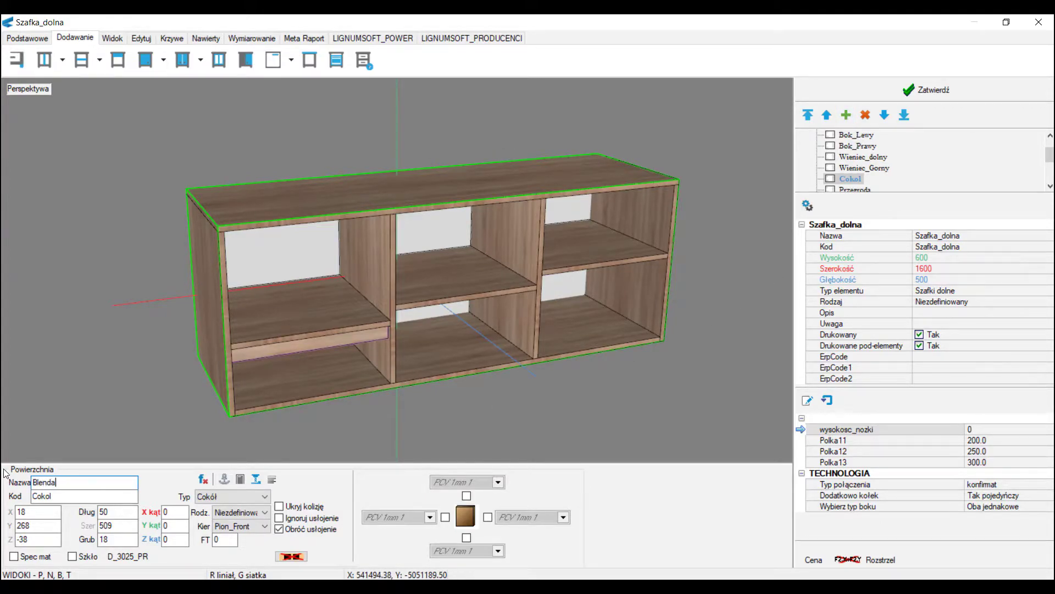
key("Return")
scroll(892, 169, "down", 2)
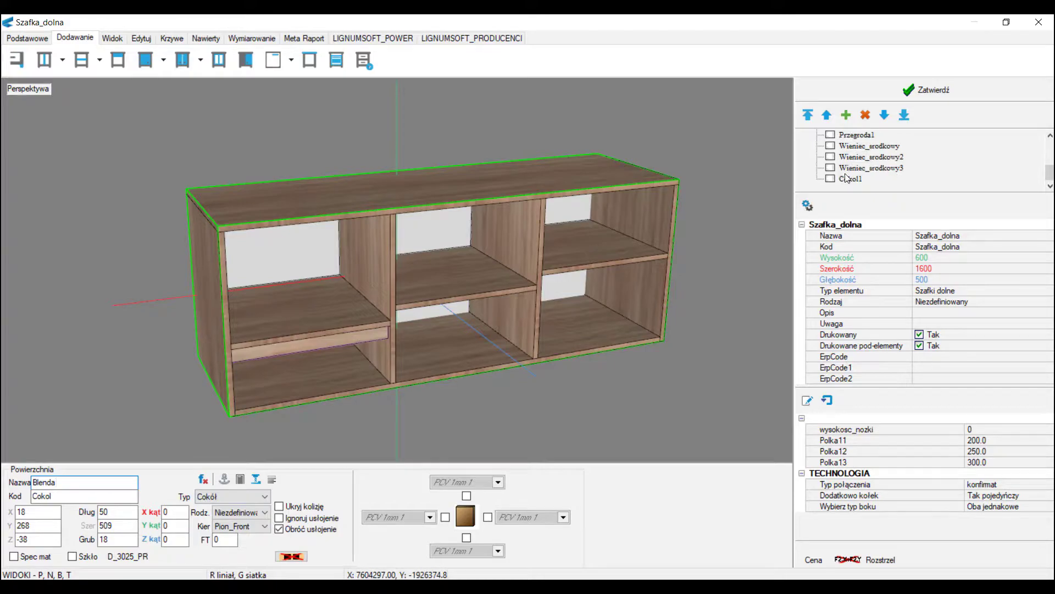
left_click(850, 179)
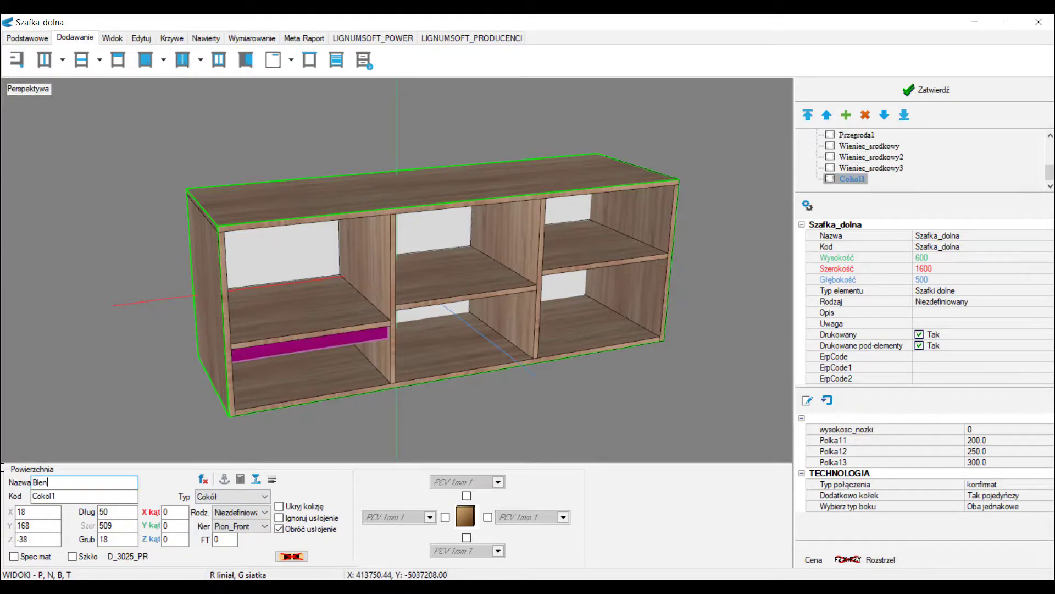
key("Return")
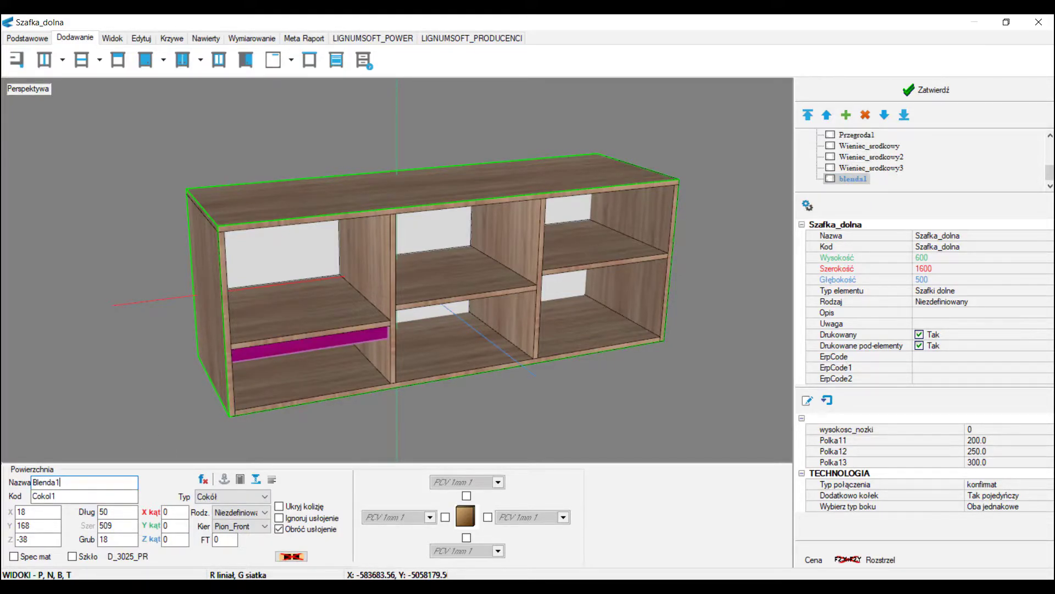
Step: Move Blenda1 into the middle bay by basing its X position formula on the first partition
double_click(37, 518)
key("BackSpace")
left_click(389, 355)
left_click(172, 543)
Step: Set Blenda1's Y position formula to wieniec_srodkowy2.y-blenda.wysokosc
double_click(47, 523)
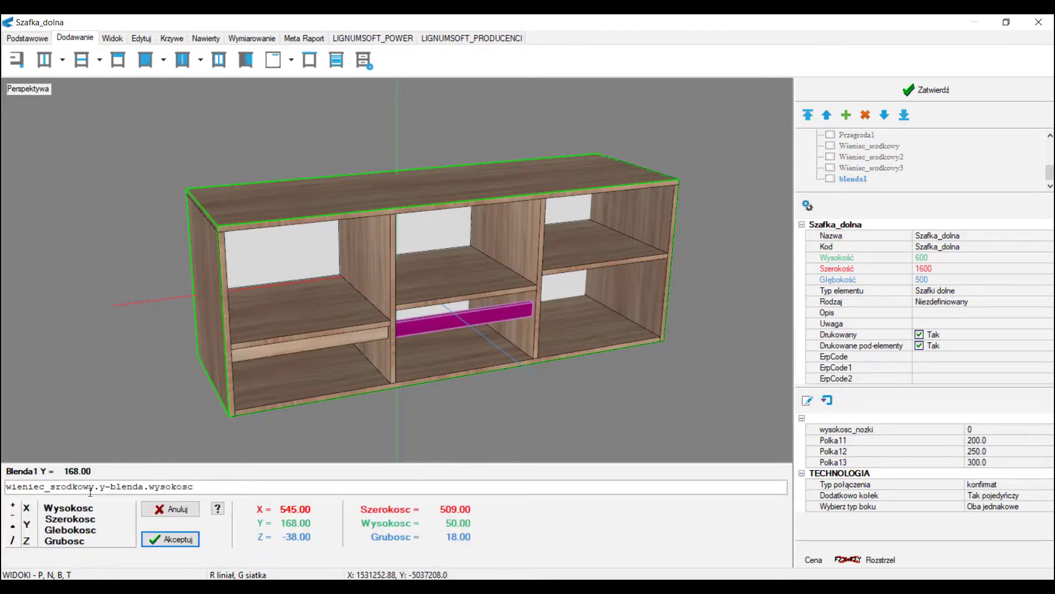
left_click_drag(33, 492, 7, 486)
key("BackSpace")
left_click(403, 289)
left_click(170, 538)
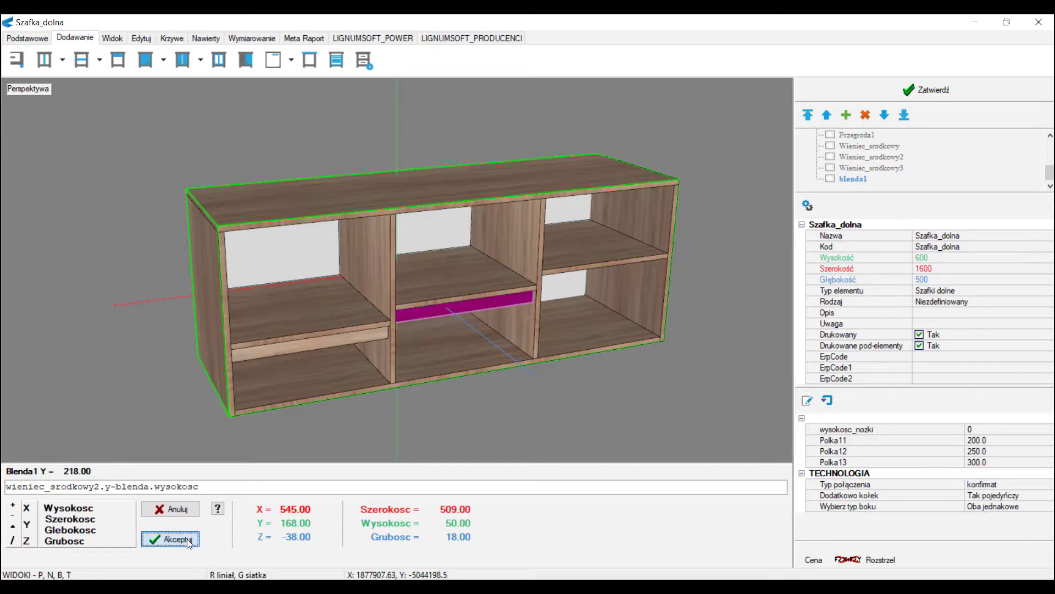
Step: Duplicate Blenda1 as Blenda2 and move the copy into the third bay by basing its X position formula on the second partition
left_click(848, 116)
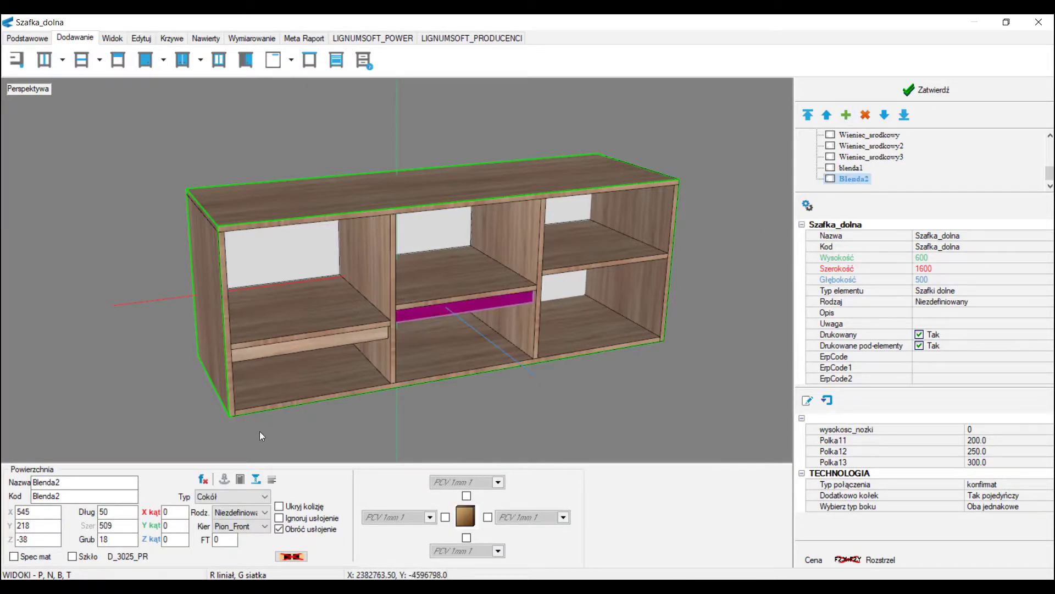
double_click(53, 511)
left_click(488, 352)
left_click(171, 538)
Step: Set Blenda2's Y position formula to wieniec_srodkowy3.y-blenda.wysokosc
double_click(41, 527)
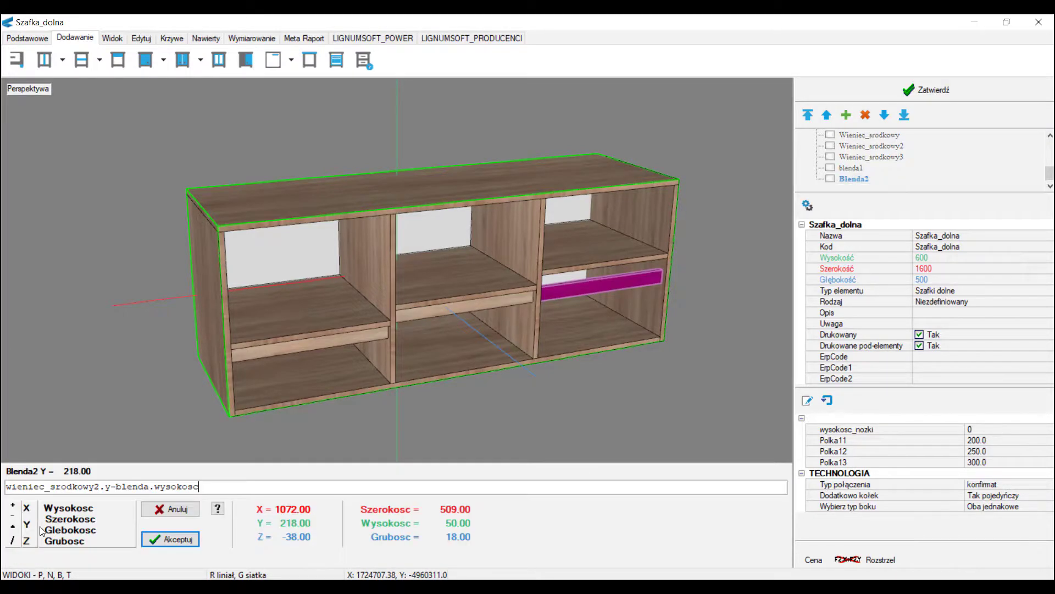
left_click_drag(99, 487, 2, 491)
key("BackSpace")
left_click(551, 272)
left_click(175, 537)
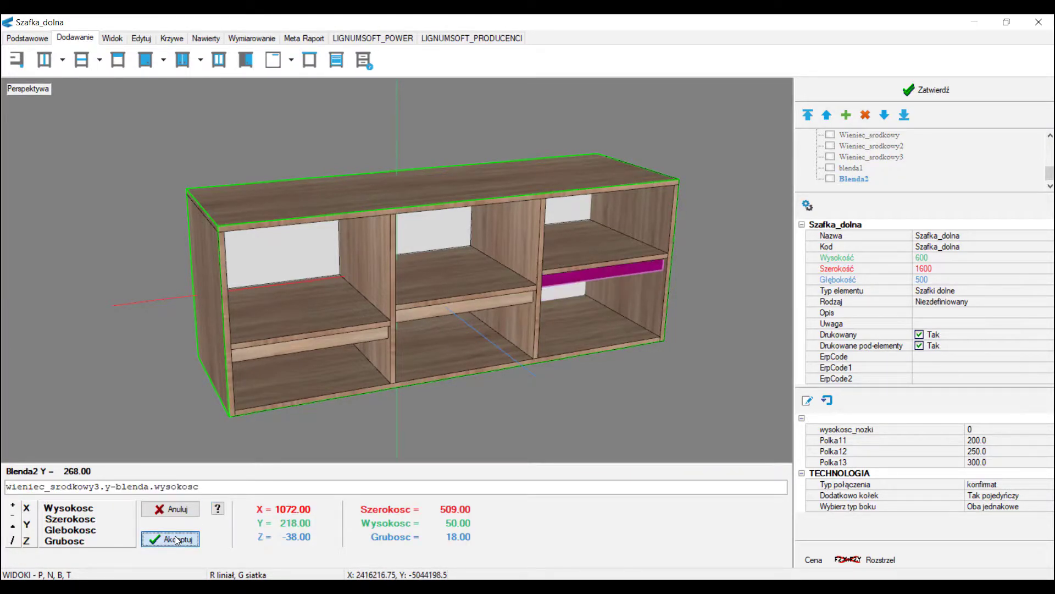
Step: Insert a Tandem drawer from 03_Szuflady, AUTO_Blum_2019, between the left side, first partition, bottom panel and the shelf of the first bay
left_click(226, 381)
left_click(323, 372, "ctrl")
left_click(378, 361, "ctrl")
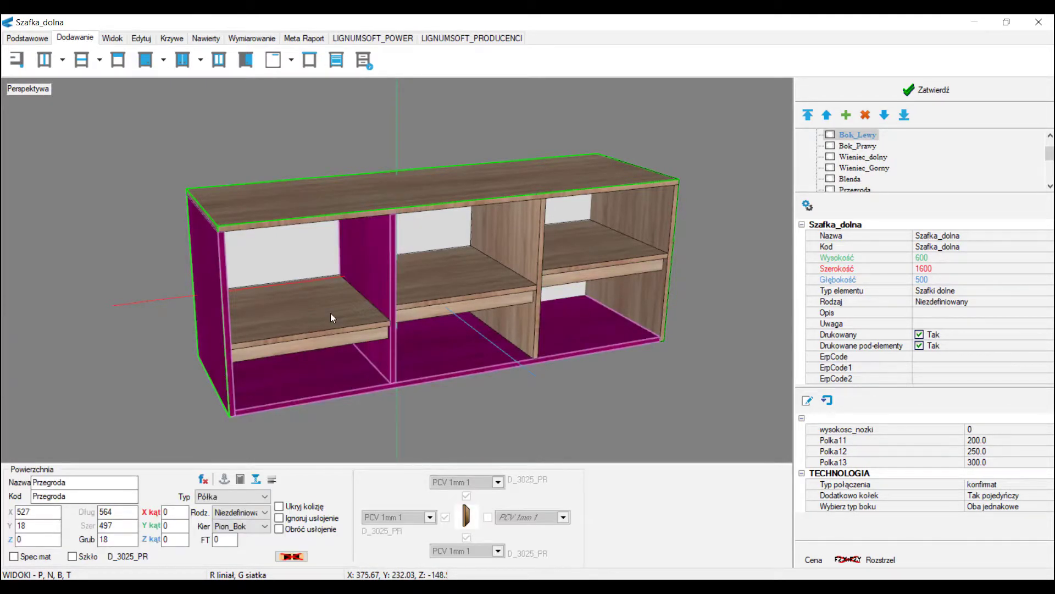
left_click(331, 337, "ctrl")
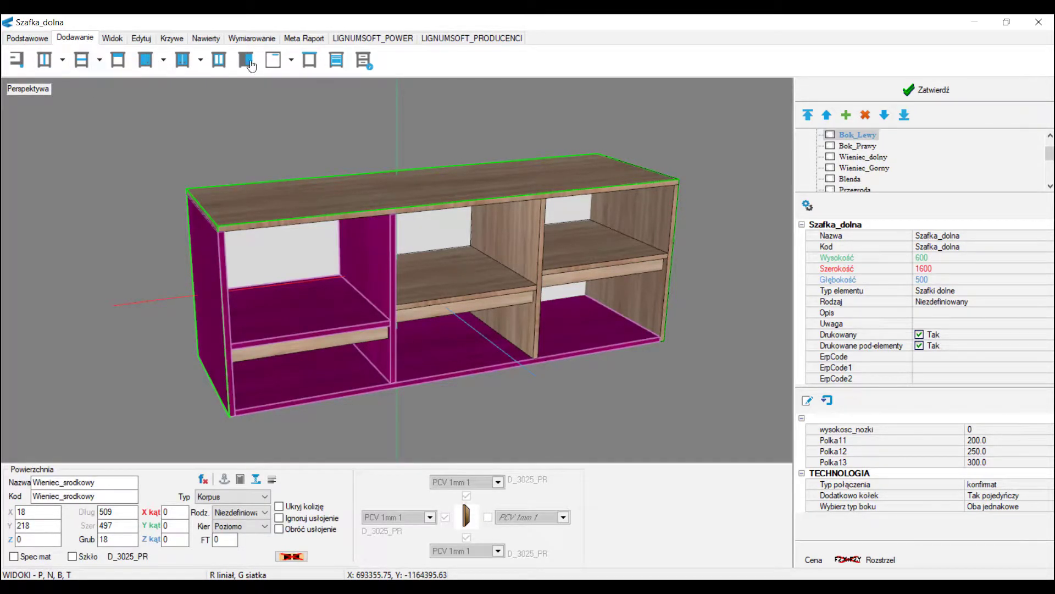
left_click(220, 60)
double_click(487, 157)
double_click(488, 148)
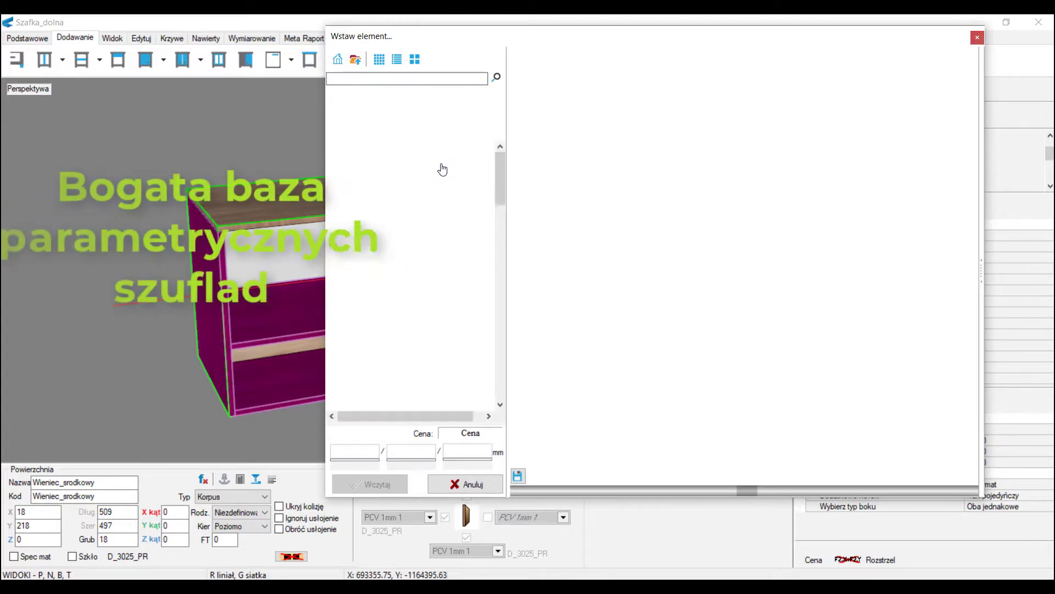
left_click_drag(499, 212, 500, 372)
left_click(362, 263)
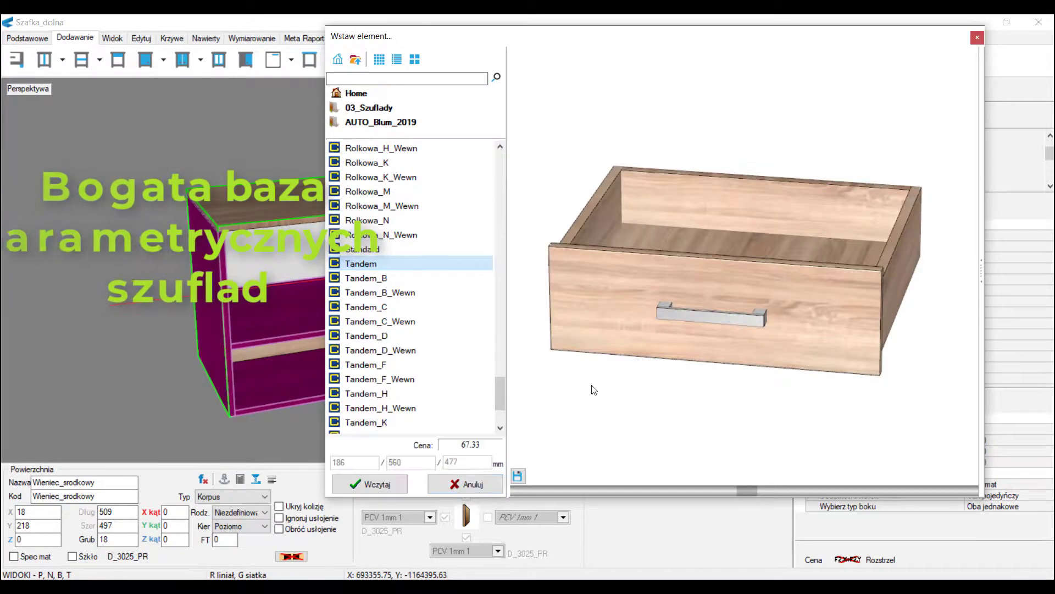
left_click(370, 484)
left_click(526, 327)
left_click(255, 281)
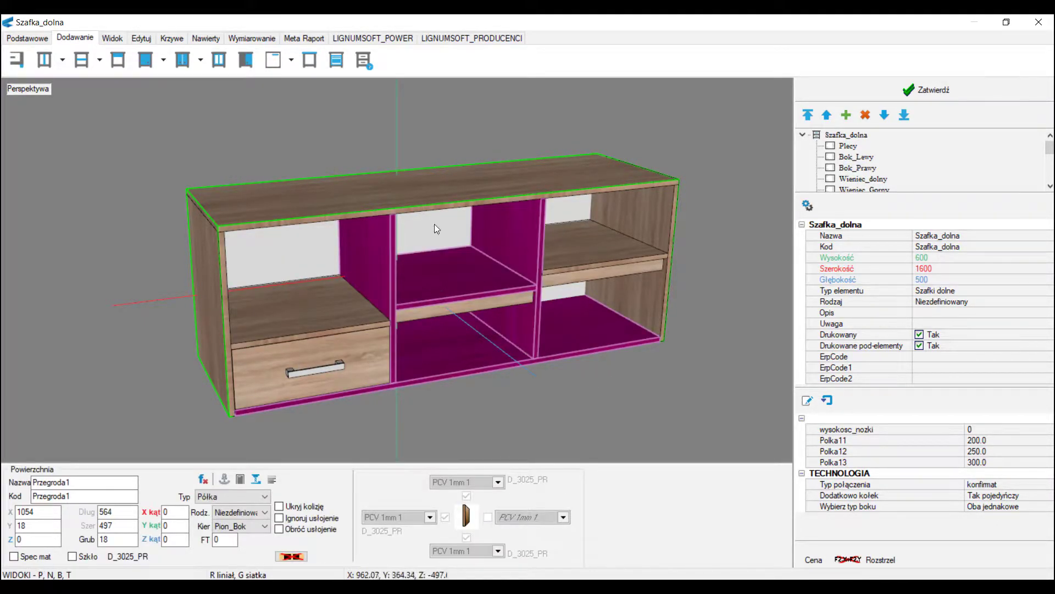
Step: Insert a Tandem drawer from AUTO_Blum_2019 below the middle bay's shelf, between the two partitions
left_click(364, 59)
double_click(377, 155)
double_click(398, 159)
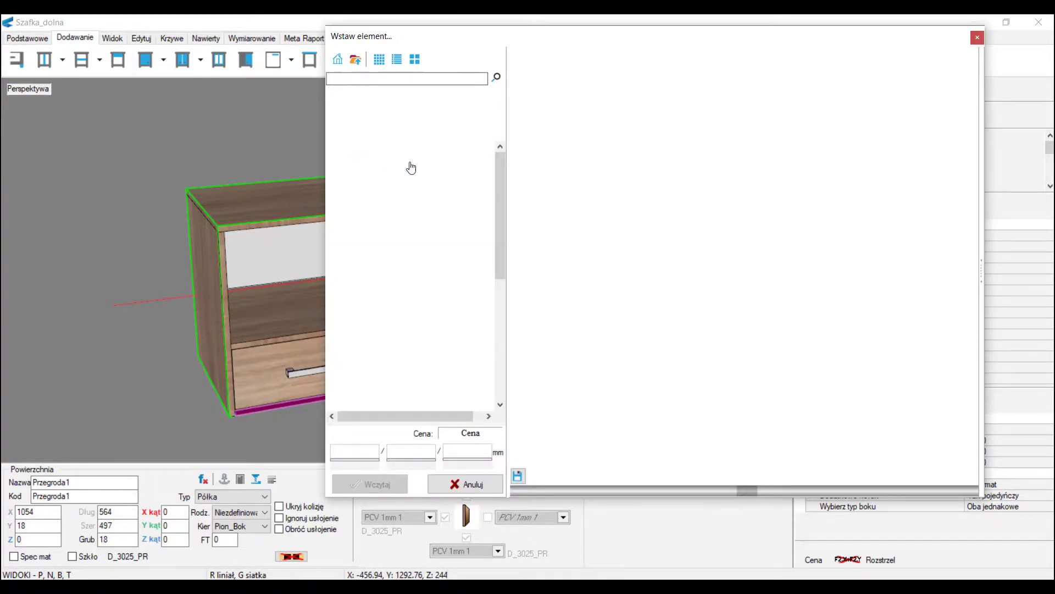
left_click_drag(507, 208, 501, 355)
left_click(363, 350)
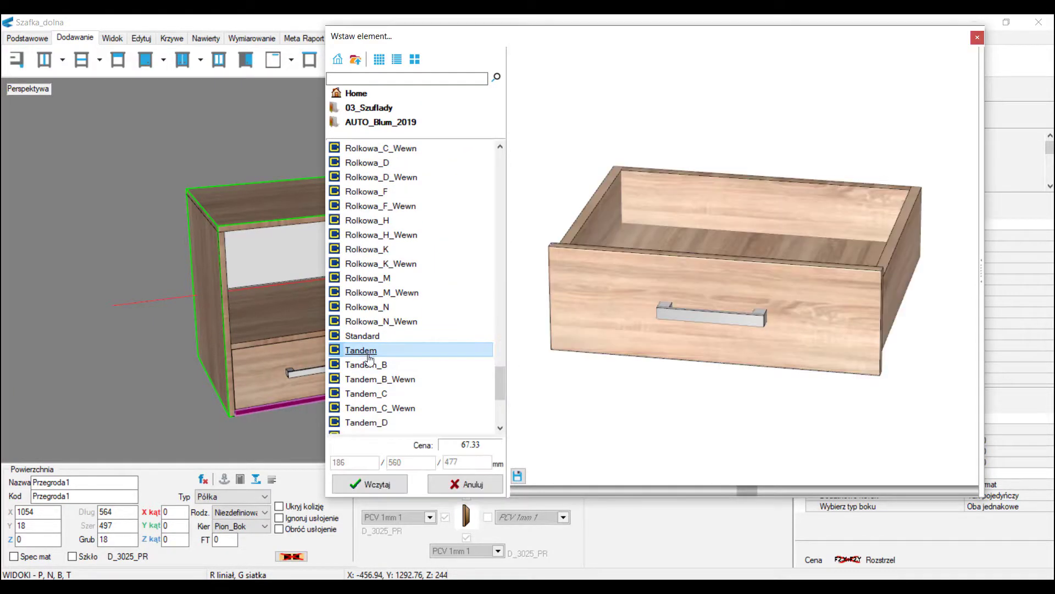
left_click(383, 478)
left_click(198, 79)
left_click(538, 326)
left_click(148, 174)
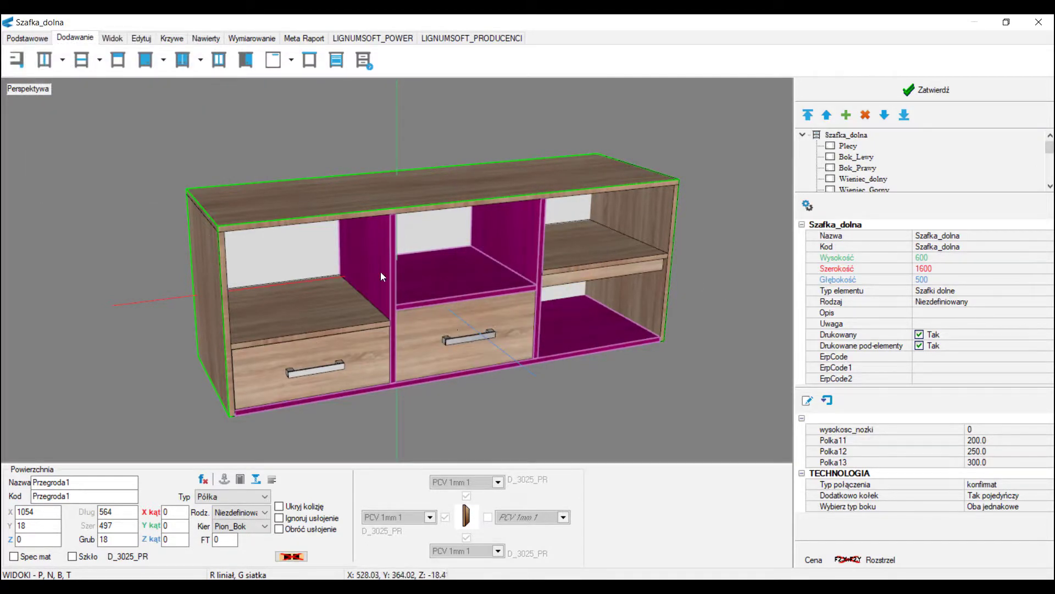
Step: Insert a Tandem drawer from AUTO_Blum_2019 below the third bay's shelf, between the second partition and the right side
left_click(644, 230)
left_click(363, 59)
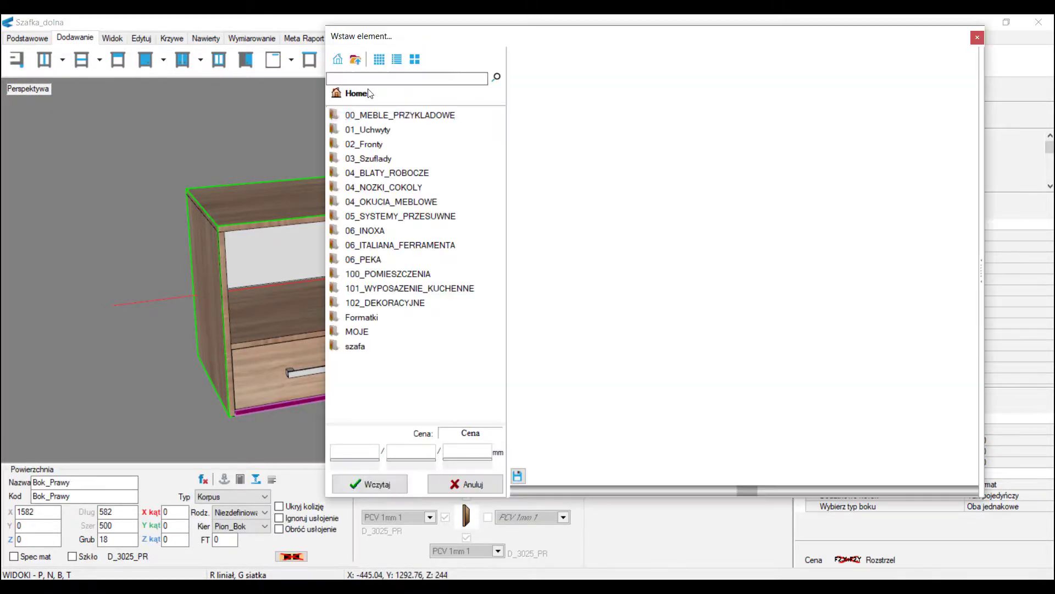
double_click(367, 154)
double_click(379, 161)
scroll(422, 310, "down", 15)
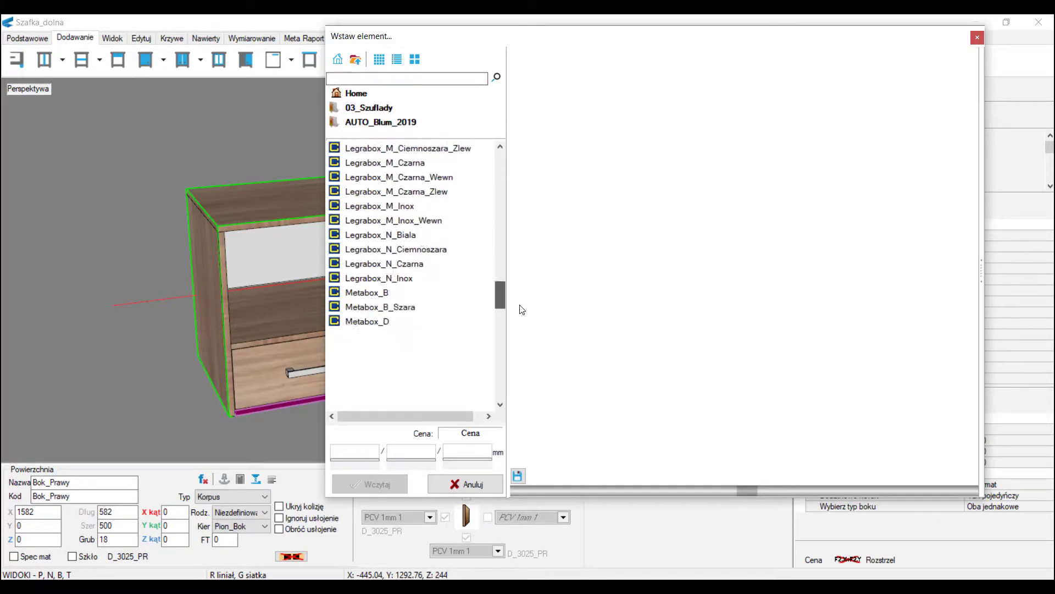
scroll(422, 310, "down", 7)
scroll(406, 279, "up", 3)
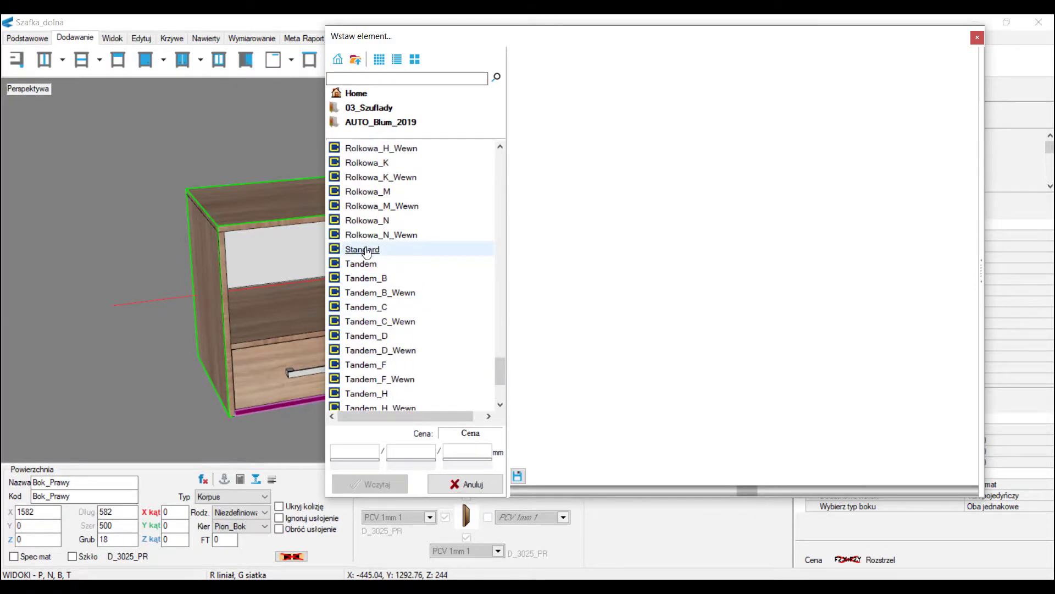
left_click(384, 263)
left_click(370, 484)
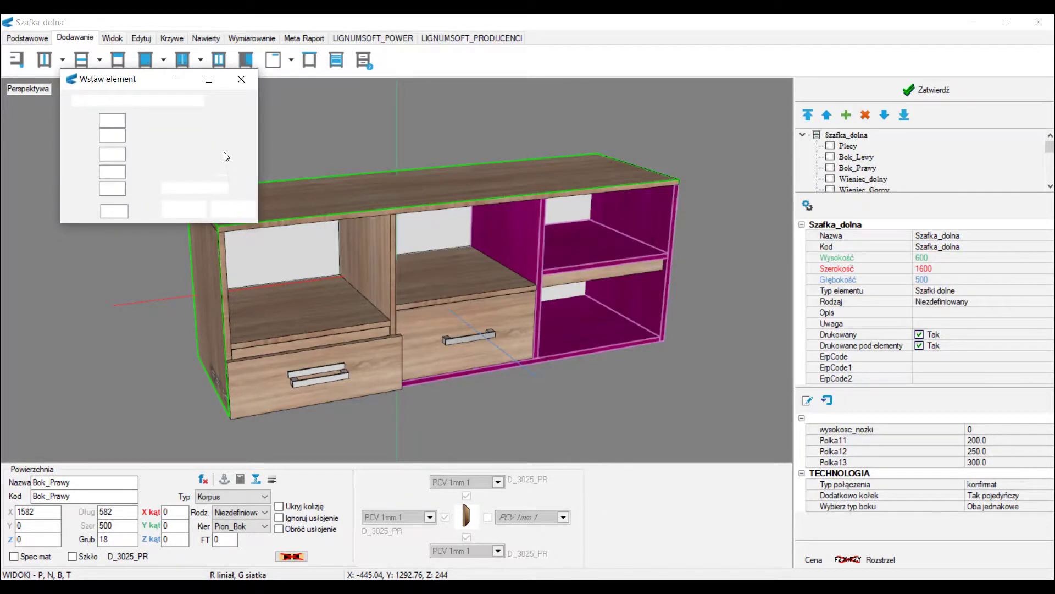
left_click(513, 329)
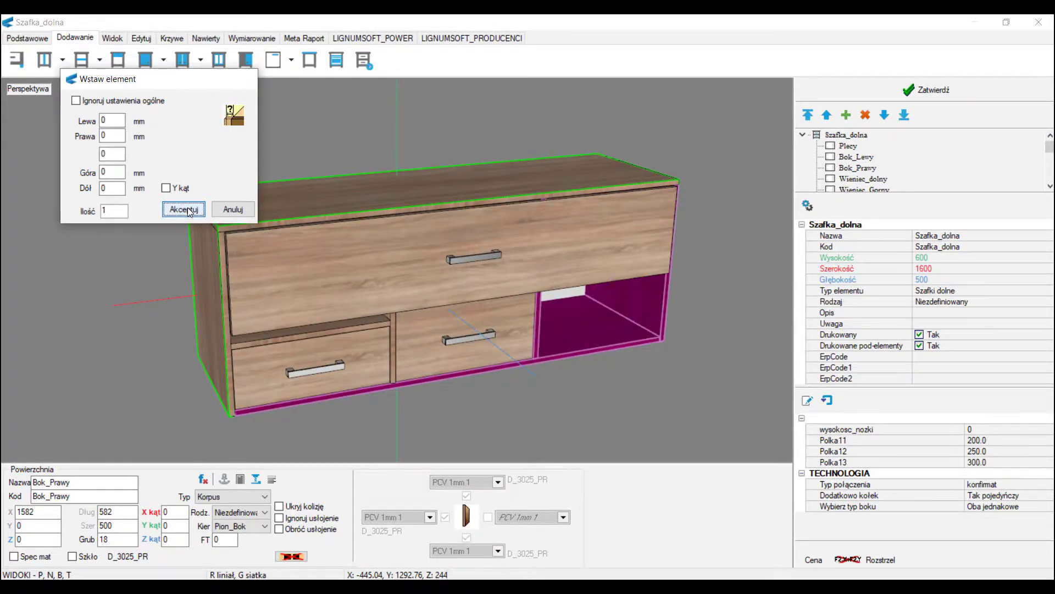
left_click(183, 210)
Step: Add a cabinet variable named front_szczelina with the value 20
left_click(807, 402)
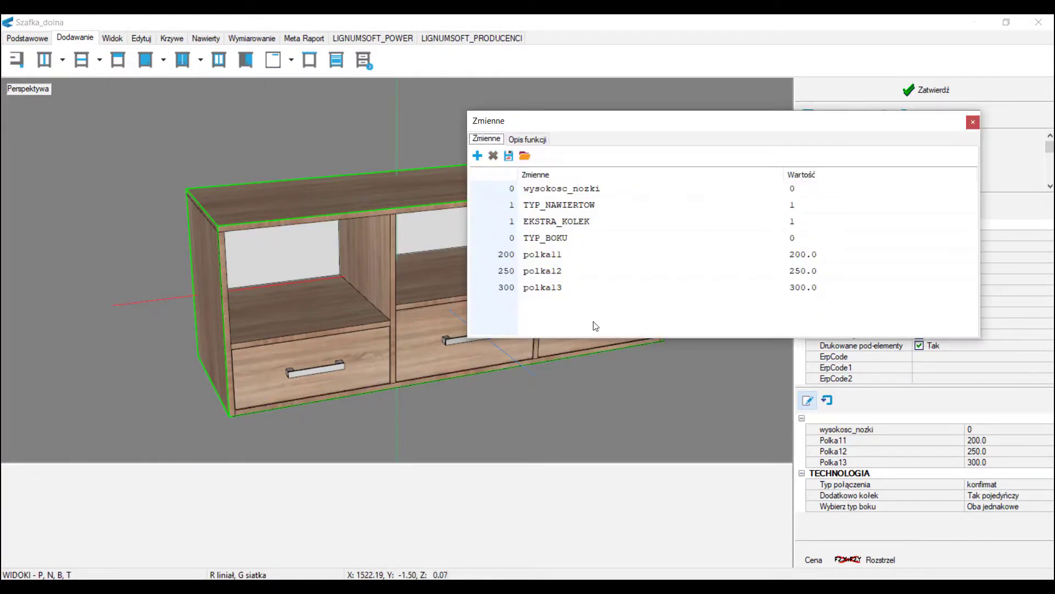
left_click(477, 156)
left_click(565, 306)
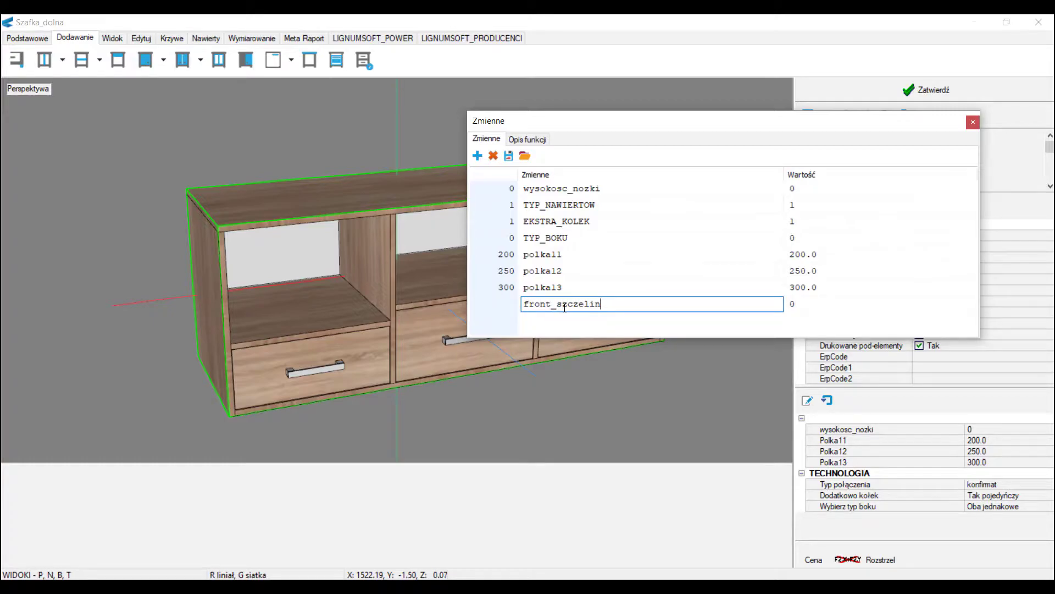
key("Return")
left_click(801, 309)
left_click(803, 309)
type("20")
key("Return")
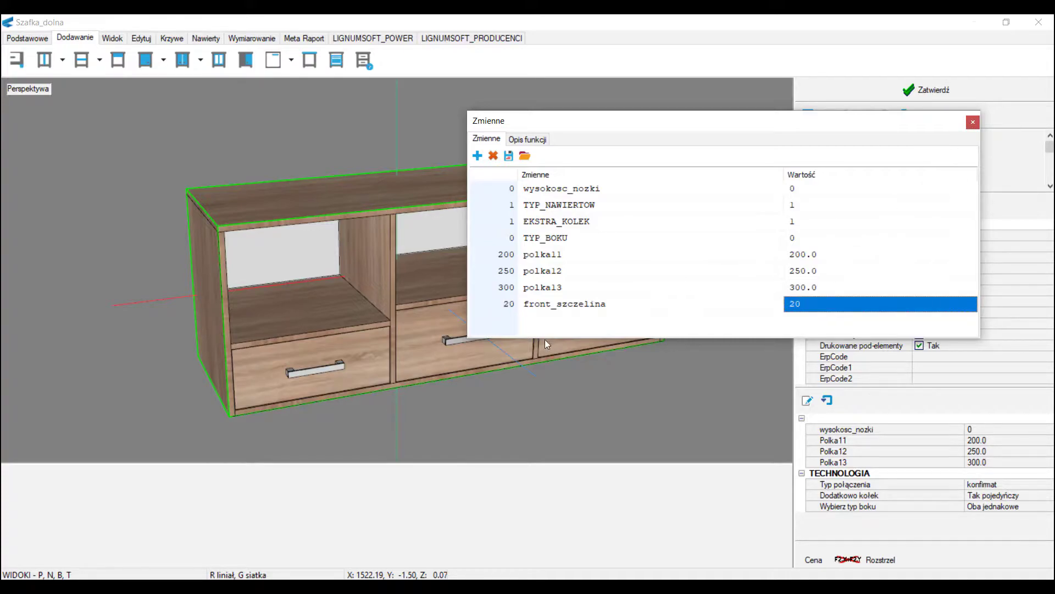
key("Escape")
Step: Subtract front_szczelina at the end of the height formula of the first bay's drawer, Tandem
left_click(374, 362)
double_click(26, 520)
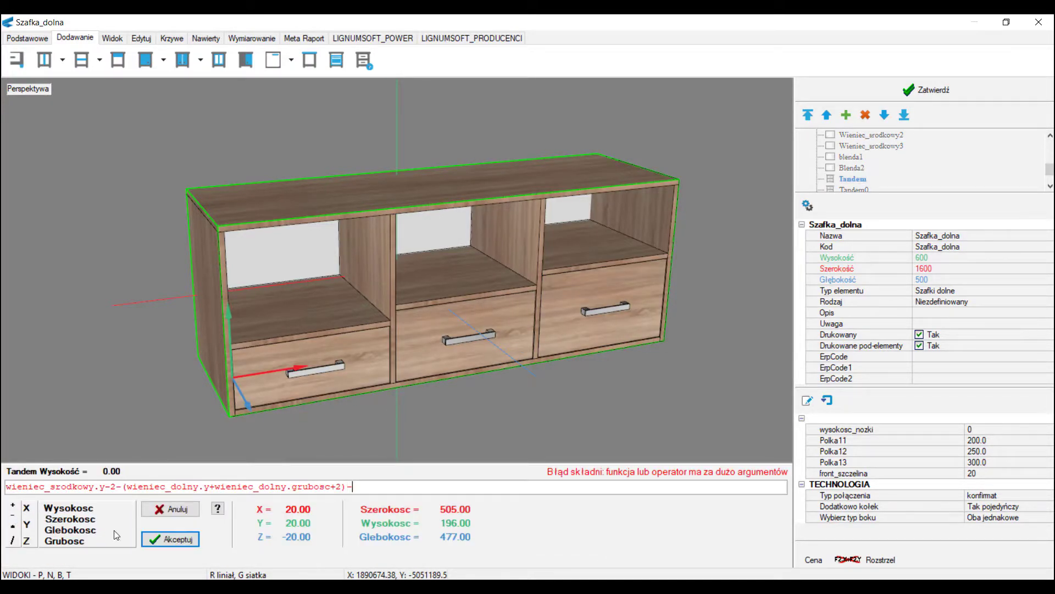
double_click(920, 474)
left_click(170, 538)
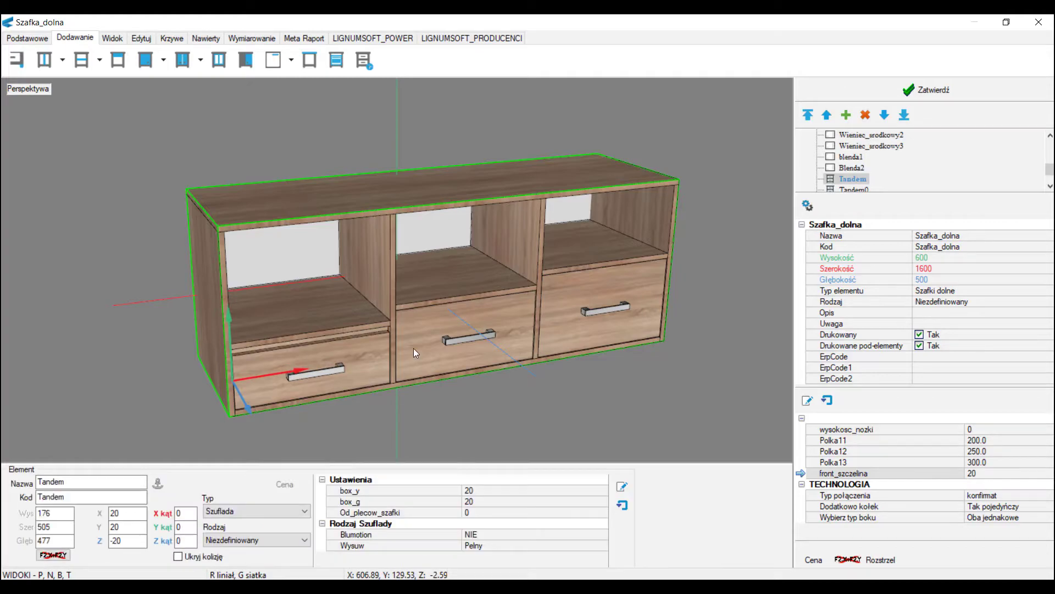
Step: Subtract front_szczelina at the end of the height formula of the middle bay's drawer, Tandem0
double_click(55, 513)
type("-")
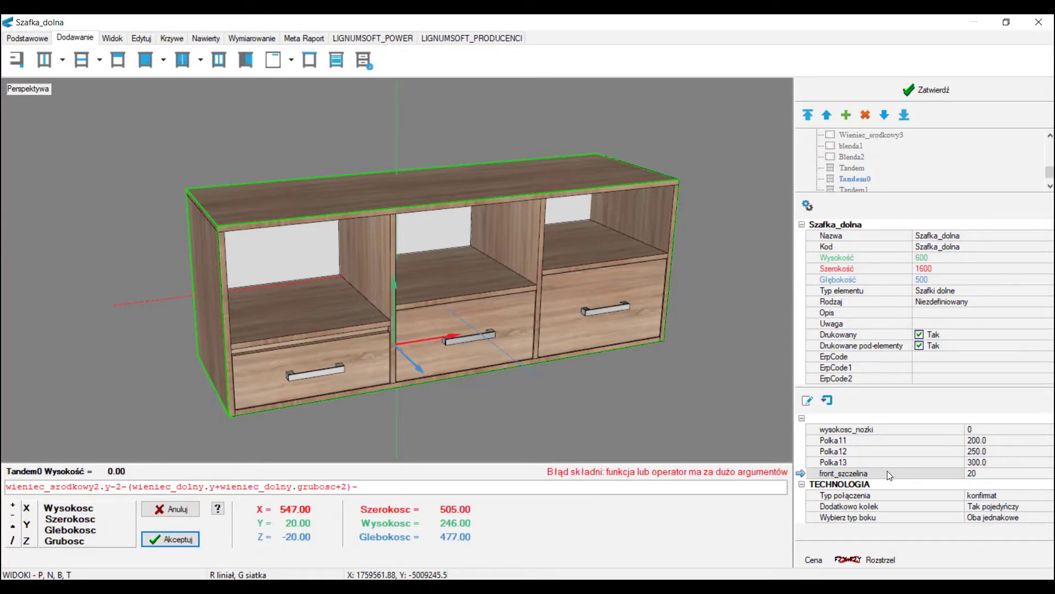
double_click(889, 474)
left_click(170, 539)
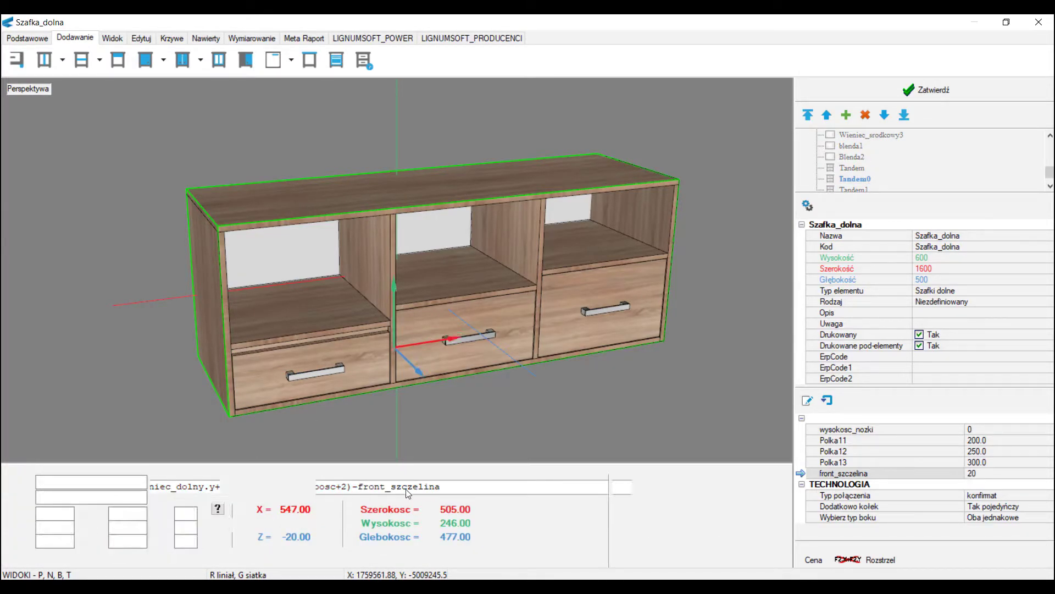
Step: Subtract front_szczelina at the end of the height formula of the third bay's drawer, Tandem1
double_click(72, 513)
type("-")
double_click(878, 476)
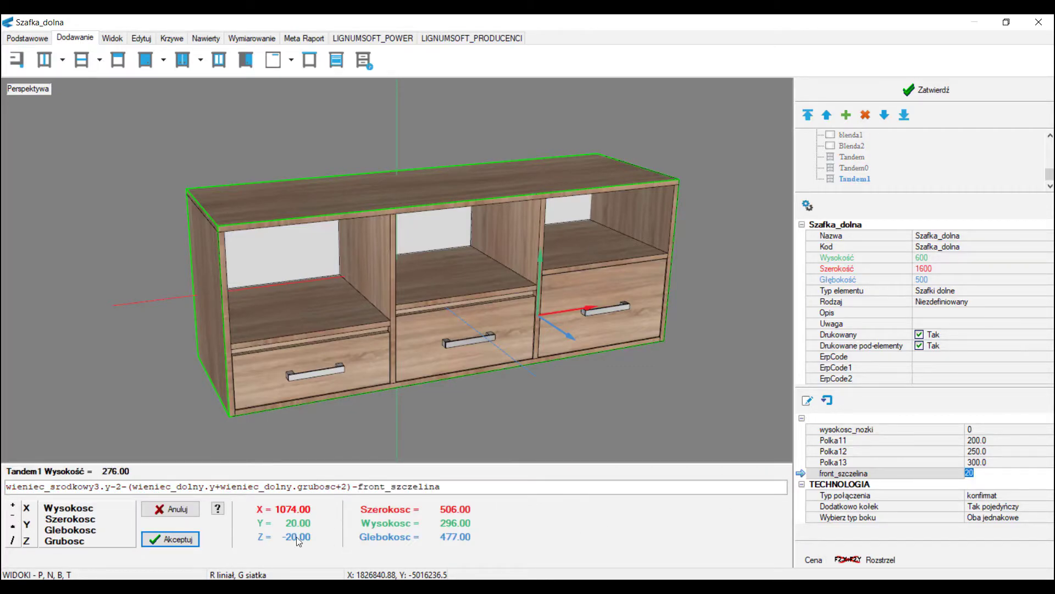
left_click(148, 541)
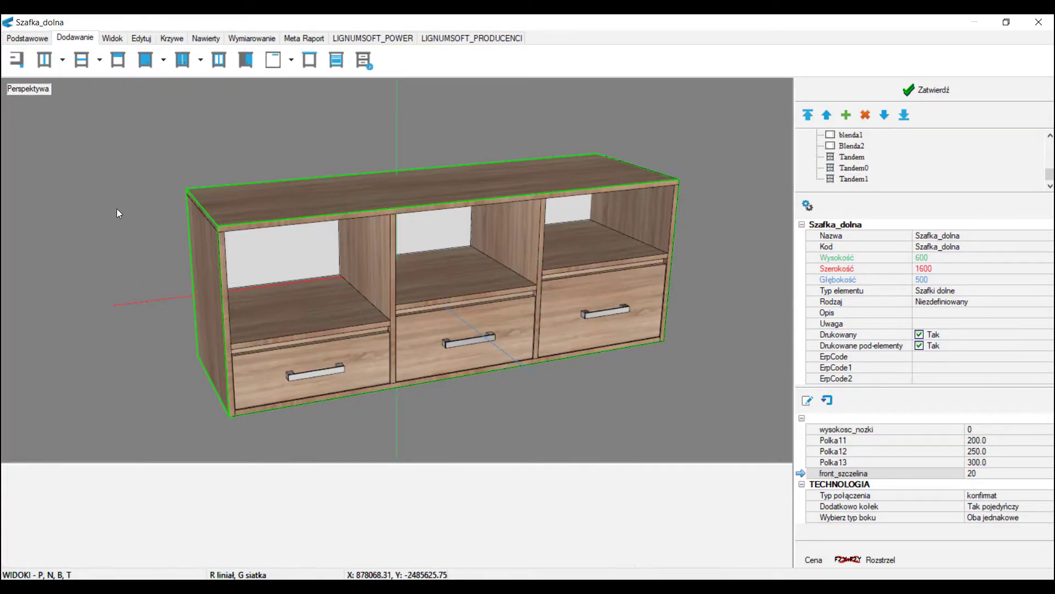
Step: Replace the Czolo_szuflady fronts of all three Tandem drawers with a plain grey, handleless front from the 02_Fronty library
left_click(27, 38)
left_click(16, 59)
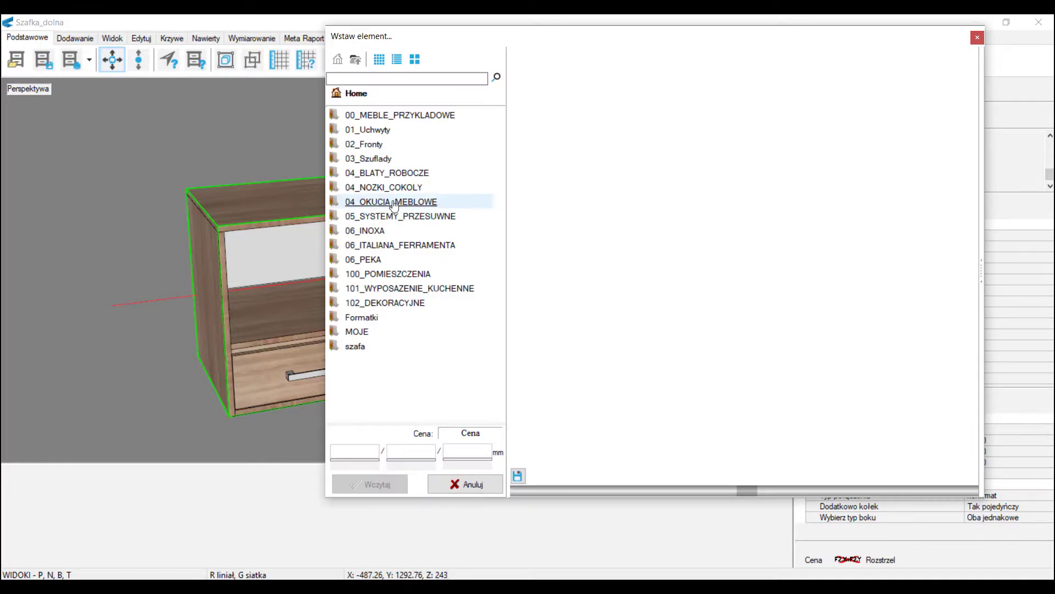
double_click(385, 144)
left_click_drag(504, 148, 497, 278)
left_click(388, 291)
mouse_move(757, 496)
left_mouse_down()
mouse_move(695, 494)
mouse_move(768, 495)
left_mouse_up()
left_click(369, 484)
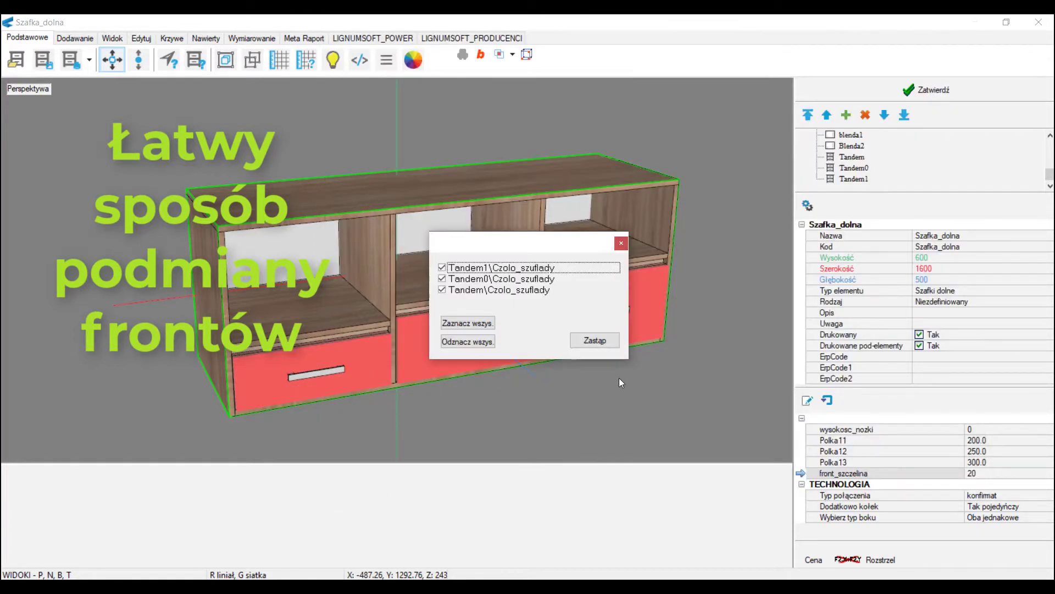
left_click(598, 342)
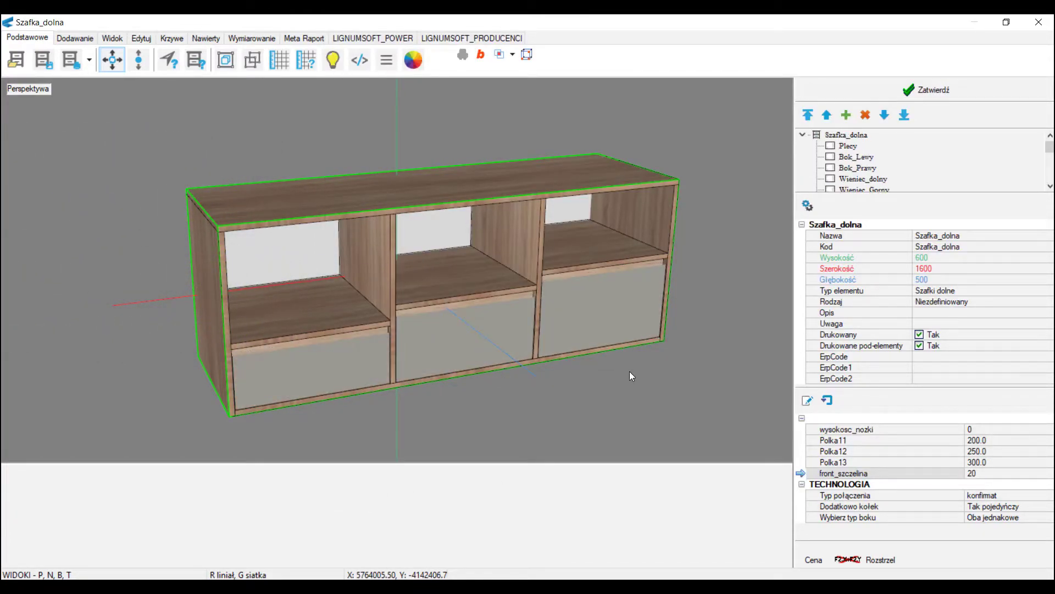
Step: Set the shelf height variables Polka11 to 250, Polka12 to 300 and Polka13 to 350
scroll(698, 401, "up", 5)
left_click(1000, 441)
type("250")
left_click(982, 452)
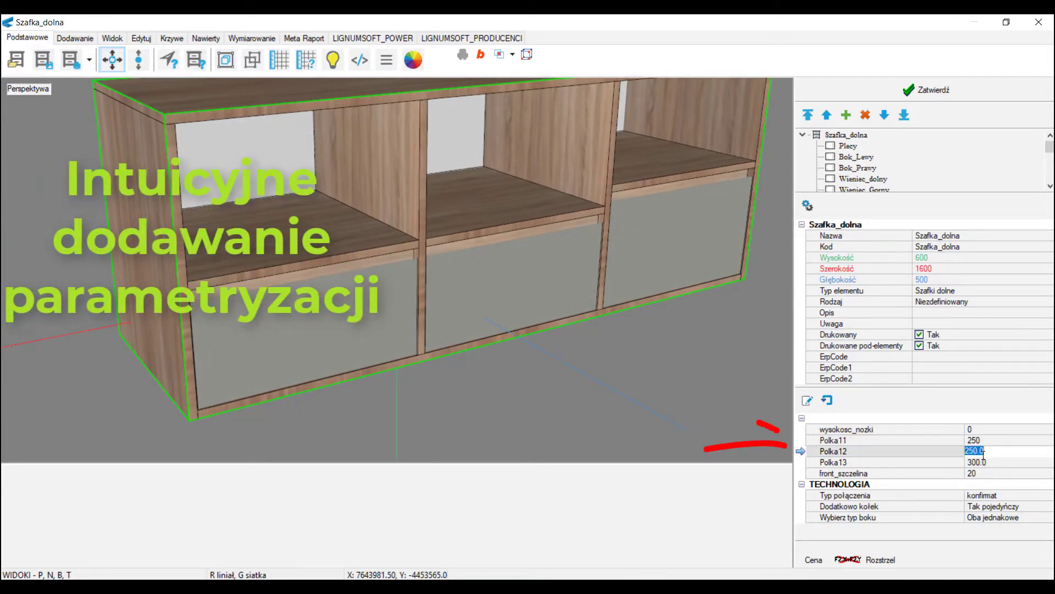
type("300")
left_click(992, 462)
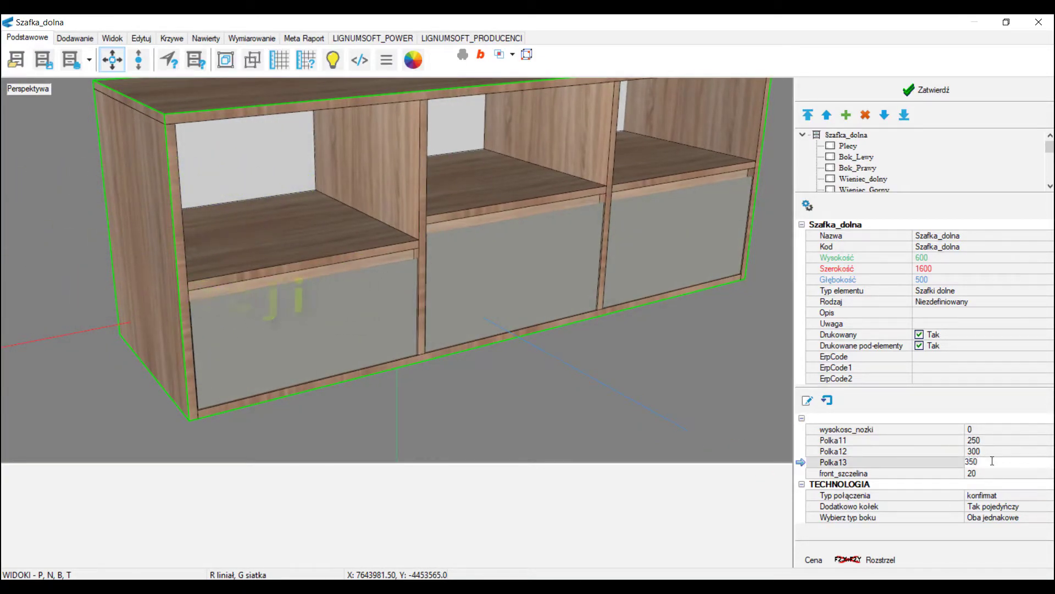
type("350")
key("Return")
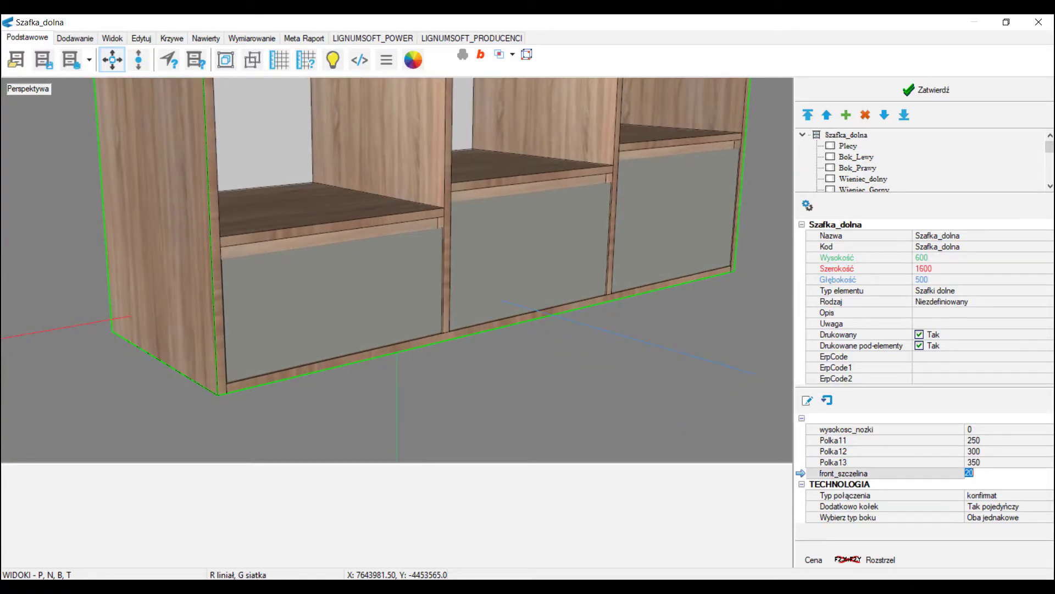
Step: Try 25 for the front_szczelina variable and settle on 30
type("25")
key("Return")
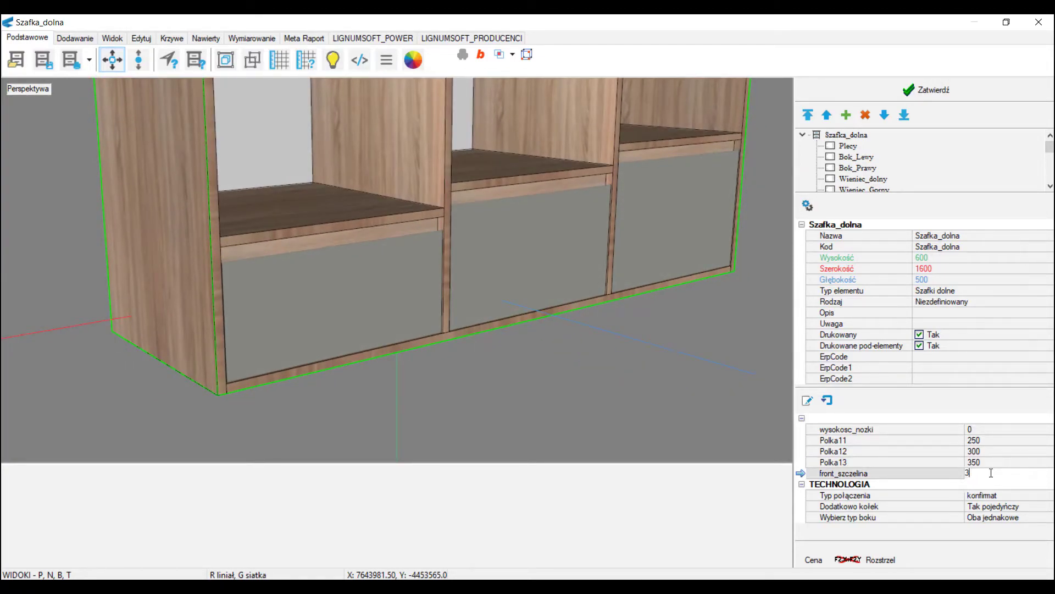
type("30")
key("Return")
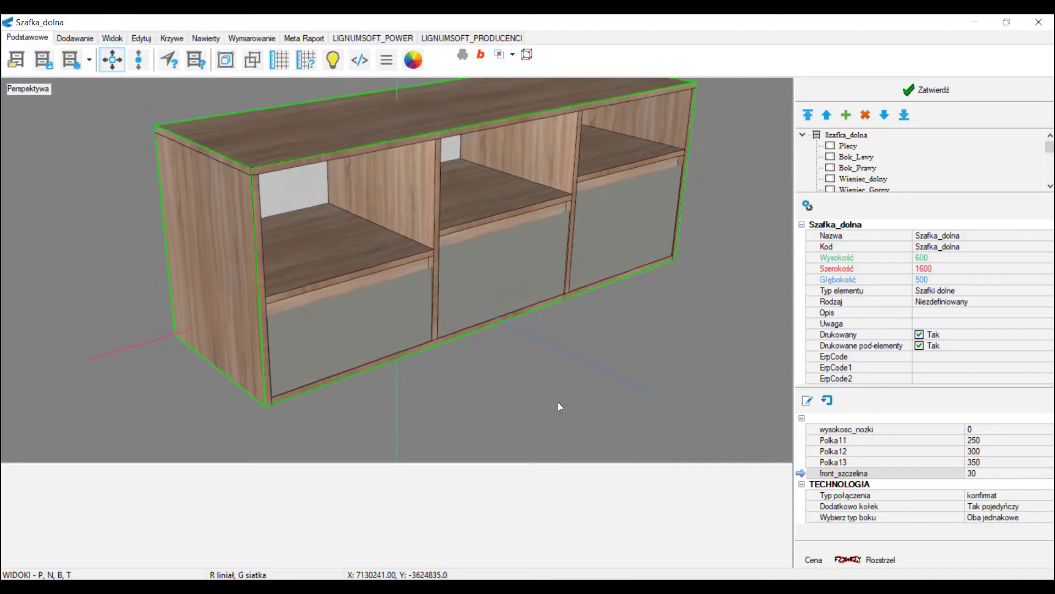
Step: Change the cabinet's connection type (Typ połączenia) to minifix
left_click(1018, 494)
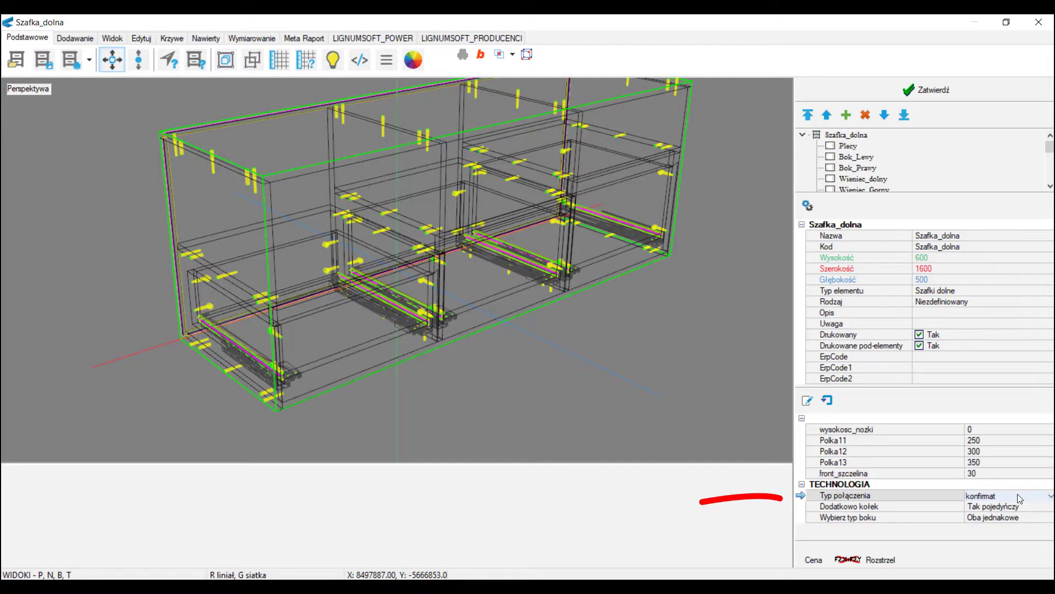
left_click(1017, 493)
left_click(996, 517)
scroll(547, 397, "up", 5)
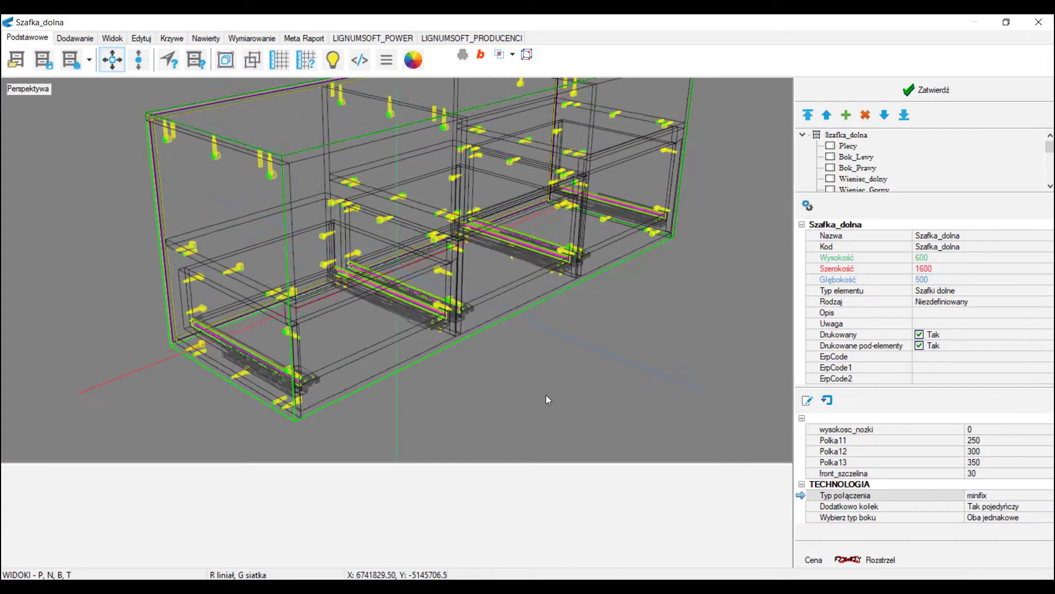
Step: Display the cabinet with solid material surfaces and confirm its edits to return to the project
middle_click_drag(553, 391, 553, 391)
scroll(553, 391, "down", 3)
key("w")
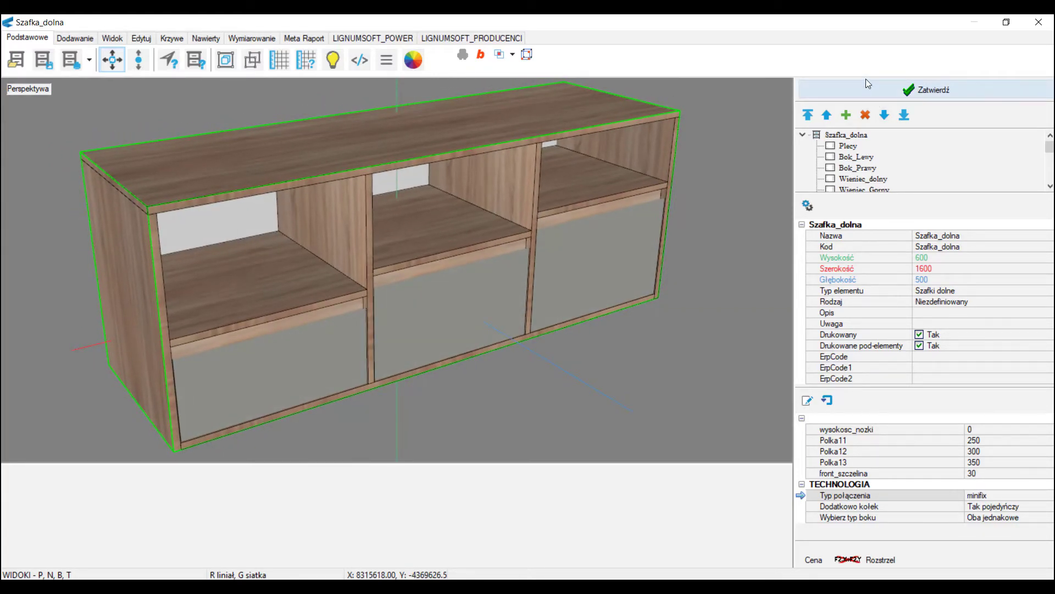
left_click(866, 79)
Step: Generate the project's CNC programs in the Scm T Maestro_Cyflex format into the CNC folder
left_click(34, 37)
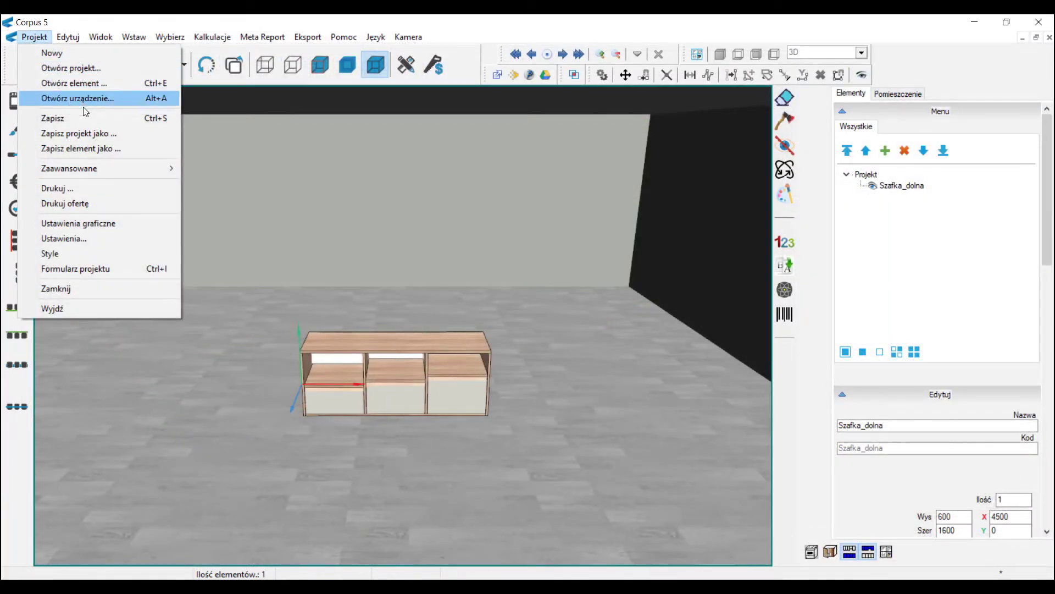
mouse_move(100, 168)
left_click(224, 183)
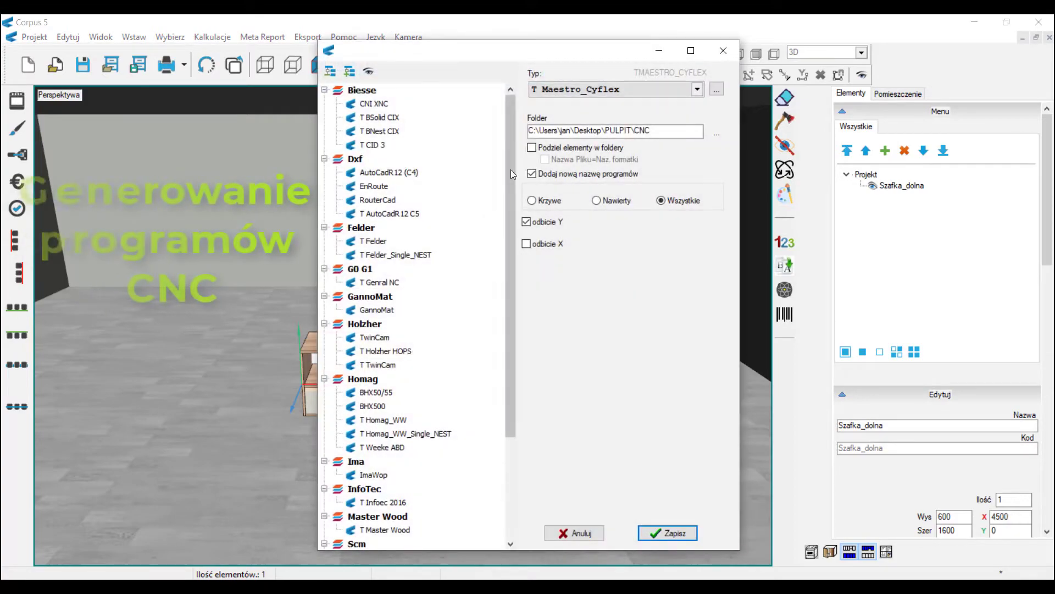
scroll(492, 263, "down", 5)
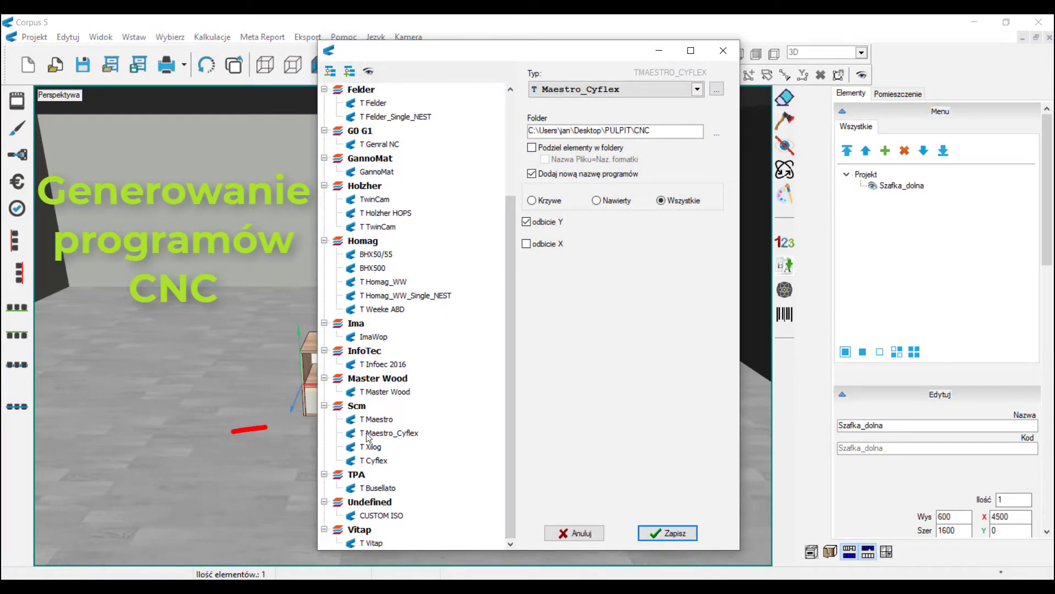
left_click(367, 433)
left_click(676, 537)
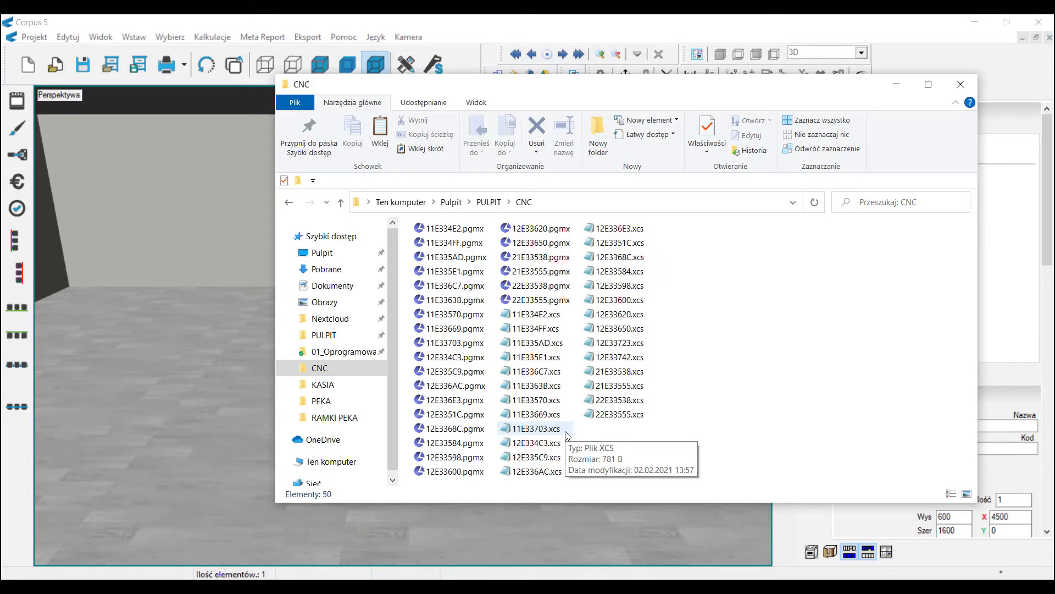
left_click(896, 83)
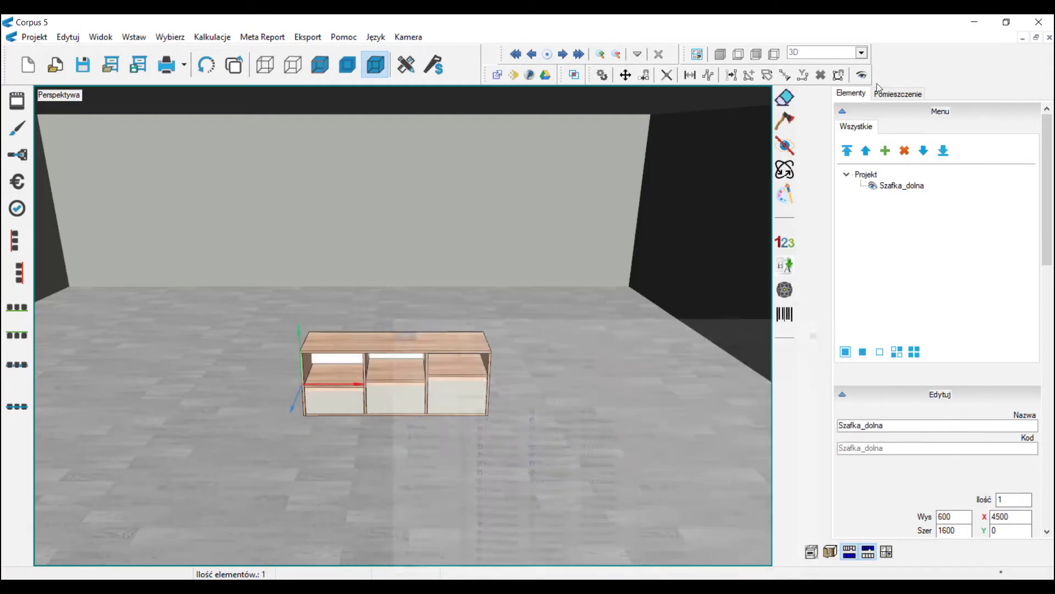
Step: Run the cutting optimisation (Optymalizacja) for all of the project's used board materials
left_click(433, 64)
left_click(702, 253)
left_click(451, 457)
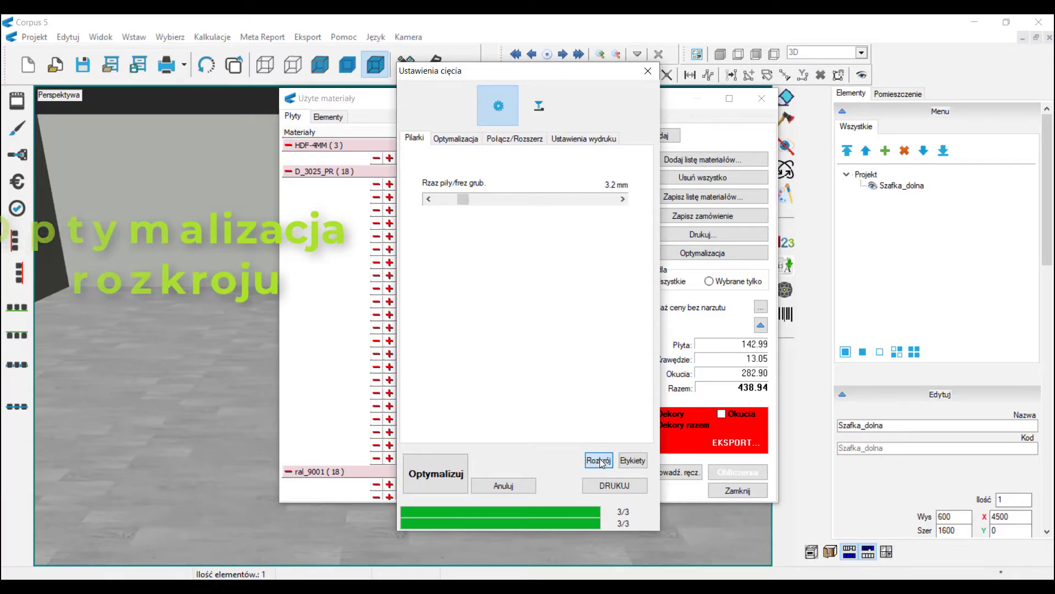
Step: Review the cutting layout report (Rozkrój) for every board material, including the cutting statistics
left_click(599, 460)
left_click(149, 41)
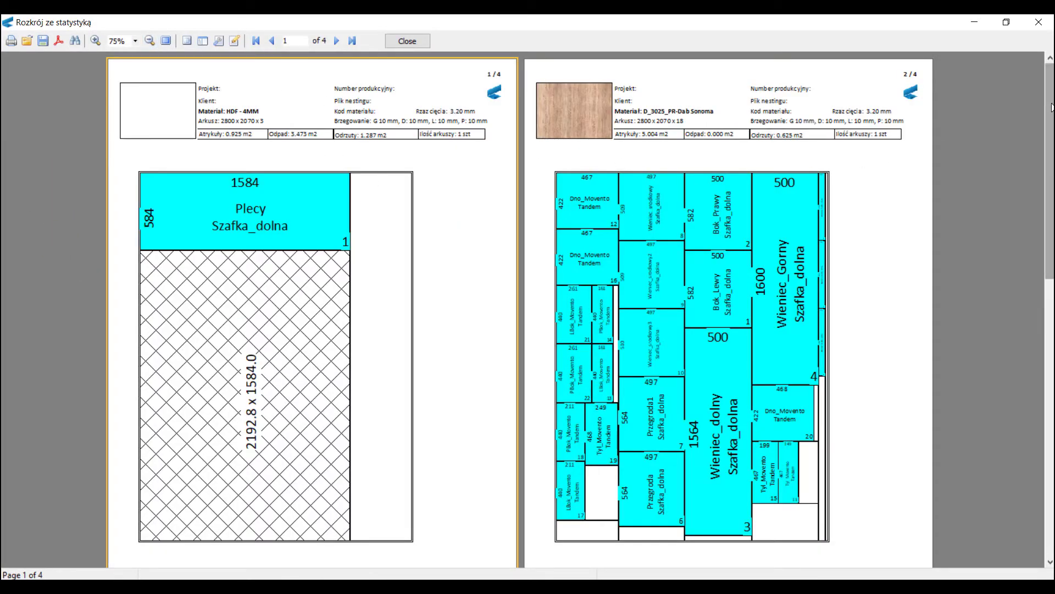
scroll(1030, 270, "down", 10)
scroll(1014, 342, "down", 9)
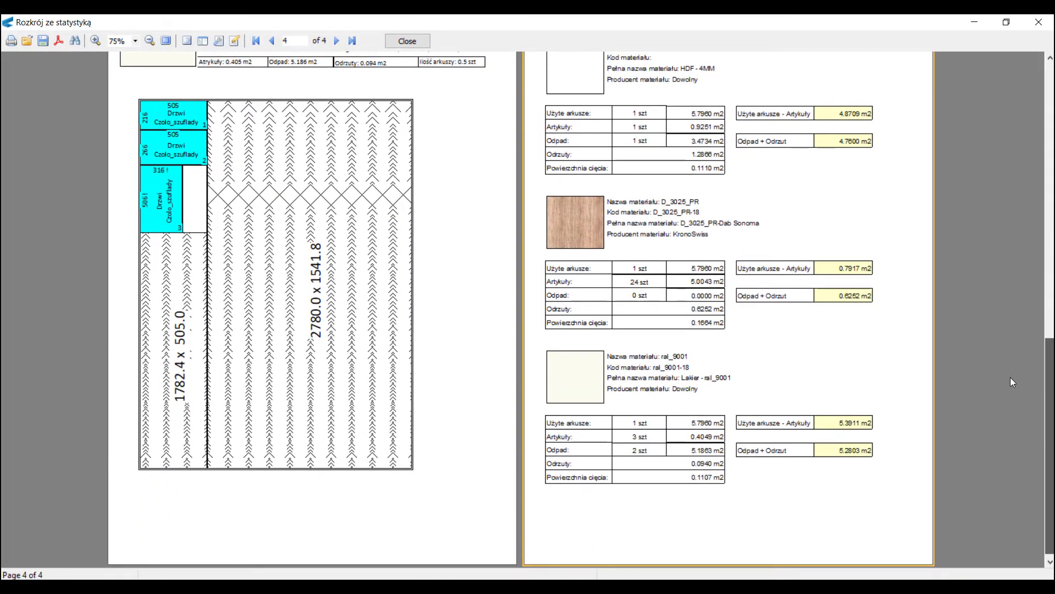
scroll(1010, 378, "up", 4)
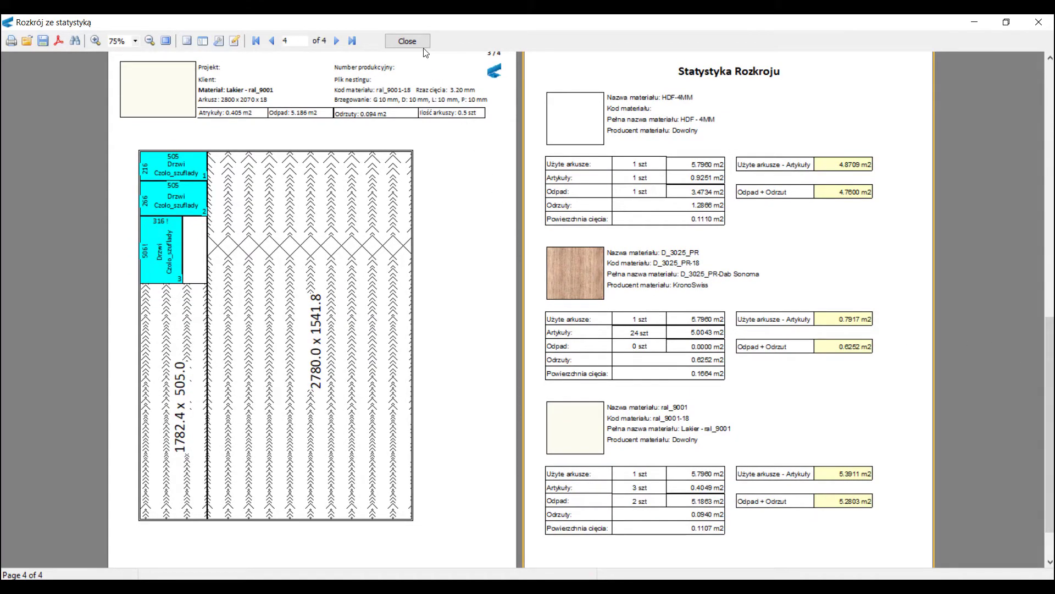
left_click(418, 42)
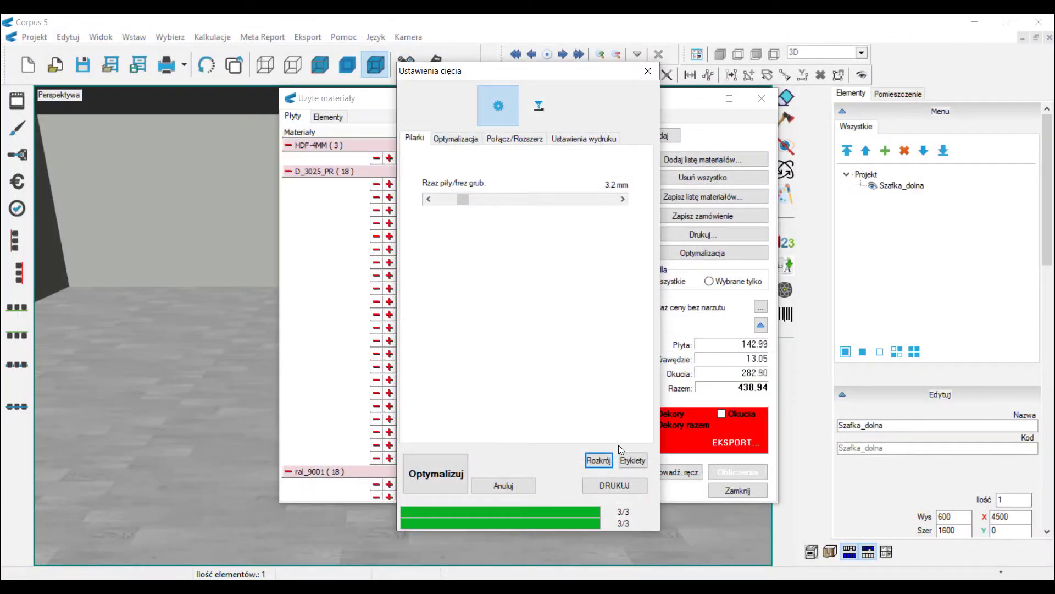
Step: Preview the barcoded part labels (Etykiety) at 125%, then leave the optimisation and the used materials list
left_click(633, 461)
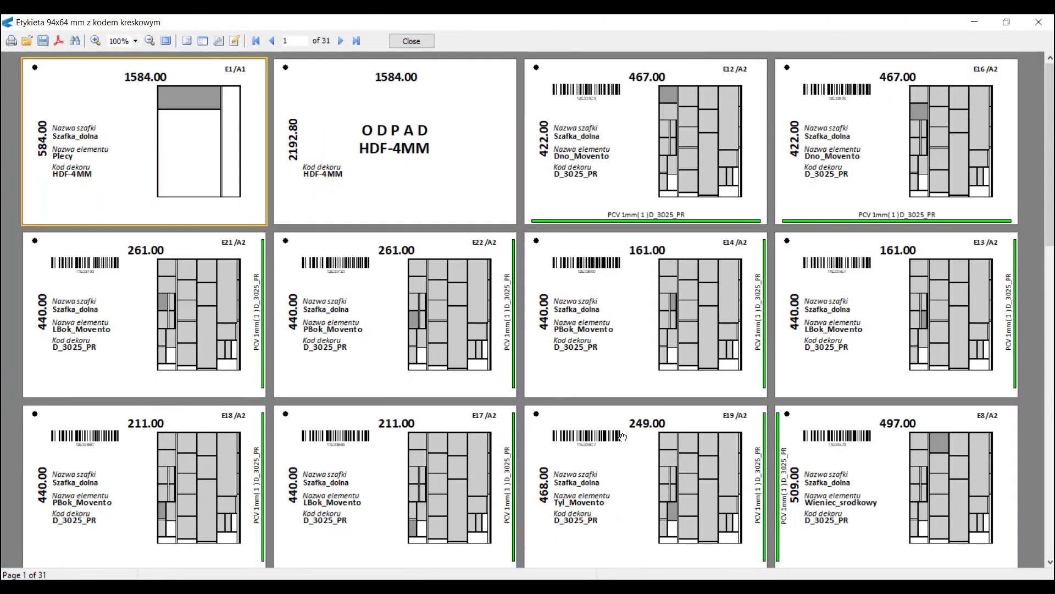
left_click(95, 42)
scroll(542, 196, "down", 9)
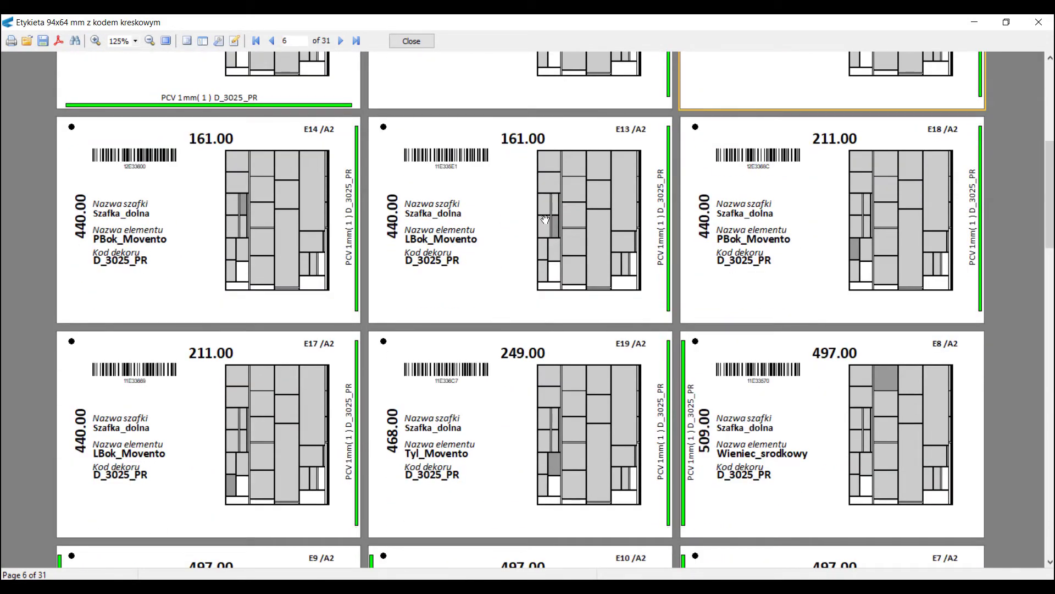
left_click(411, 42)
left_click(648, 72)
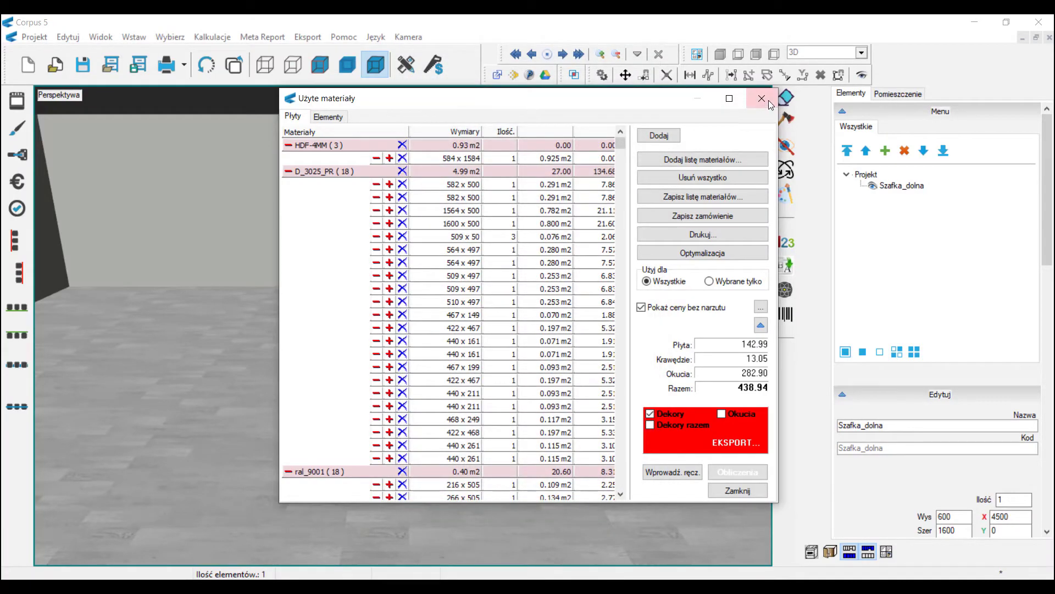
left_click(762, 98)
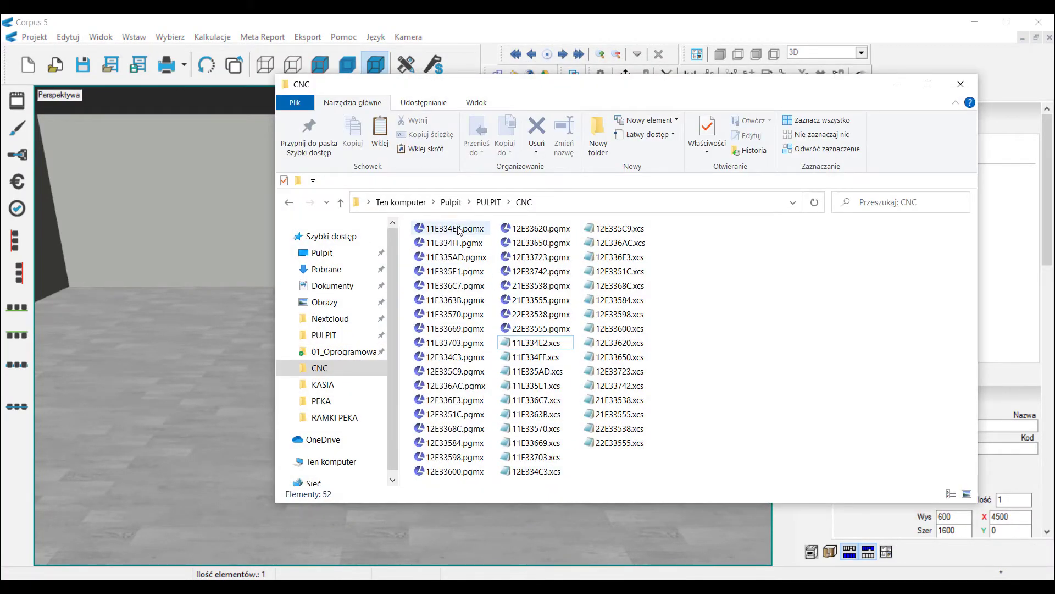
Step: Open the CNC program 11E334E2.pgmx from the CNC folder in Maestro and play its toolpath simulation at a speed between 1x and 10x
left_click(455, 230)
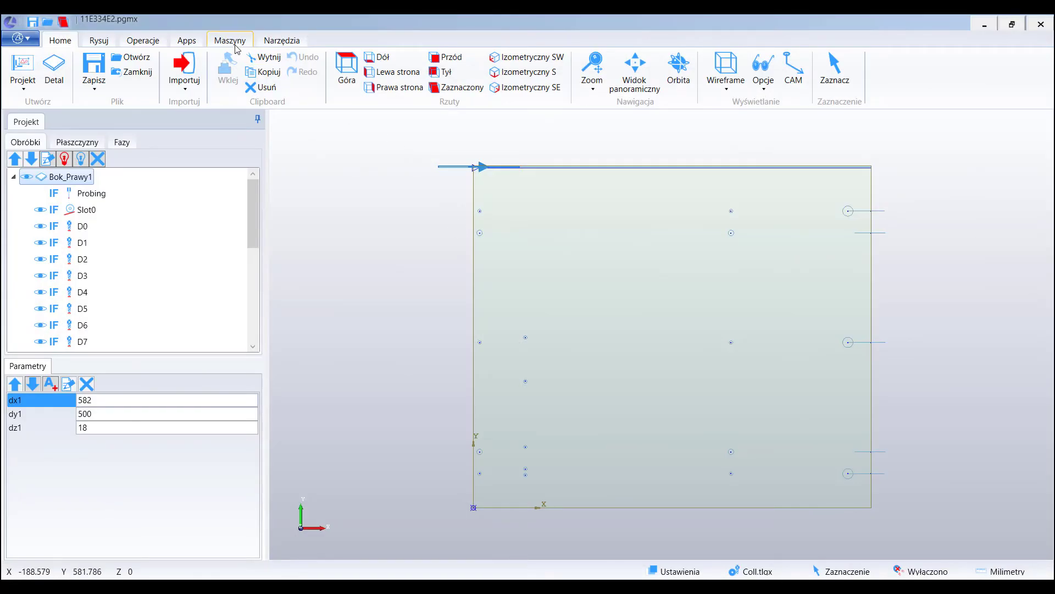
left_click(236, 46)
left_click(447, 62)
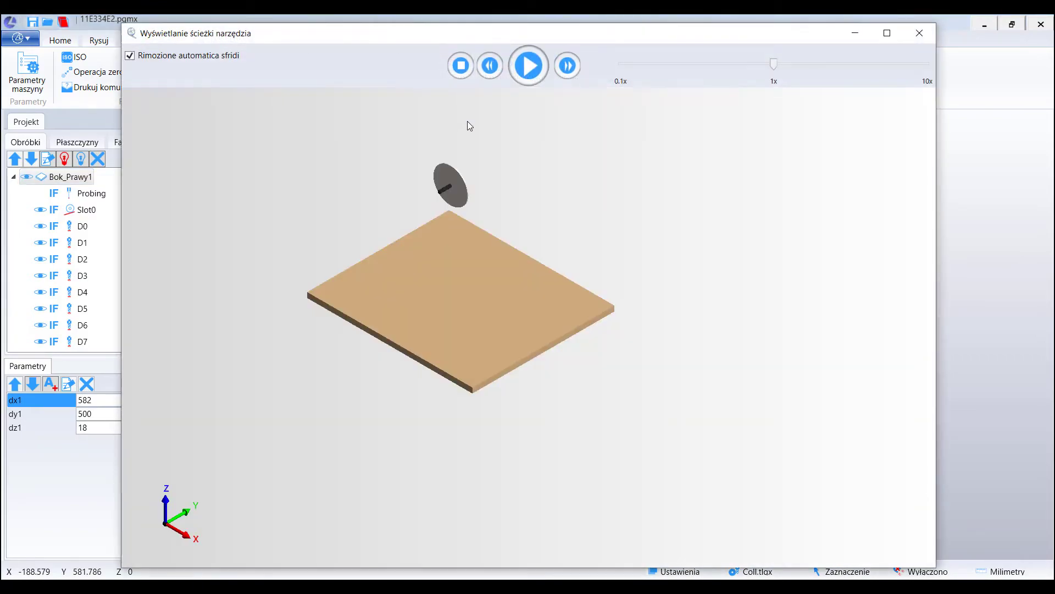
scroll(403, 230, "up", 4)
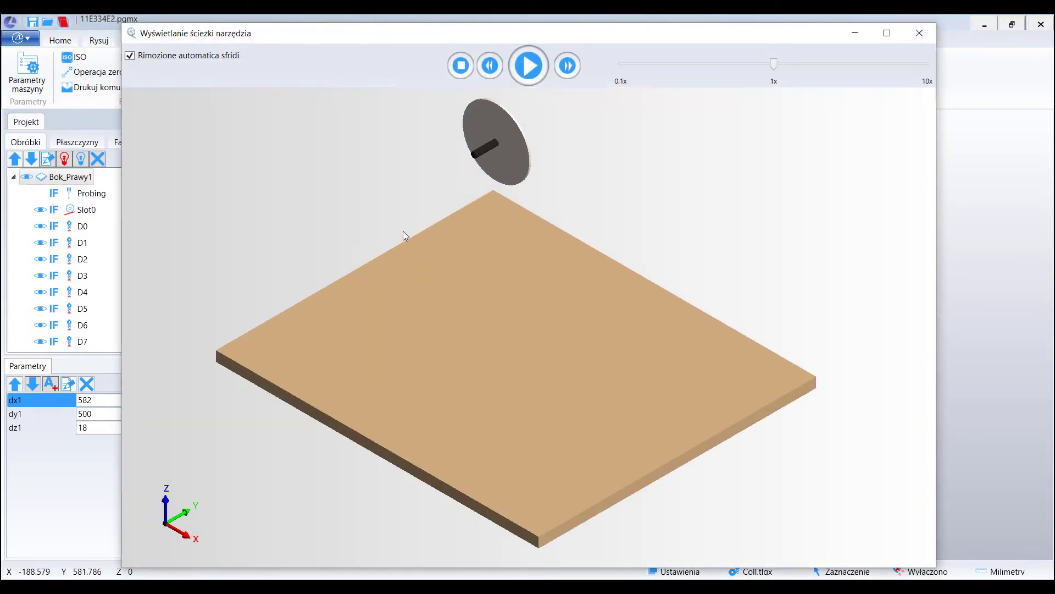
left_click(531, 65)
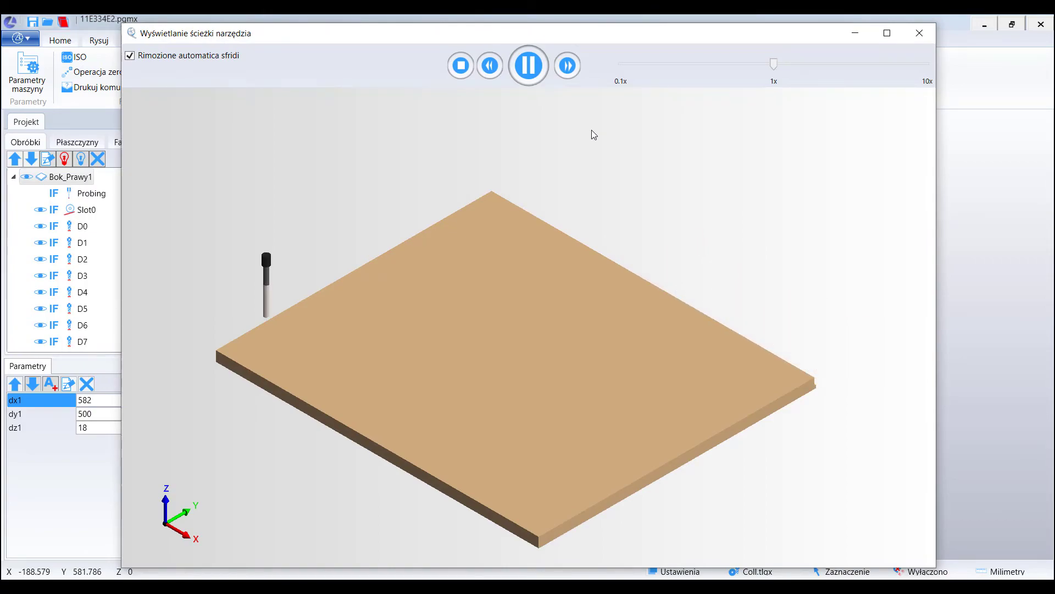
left_click_drag(776, 67, 900, 64)
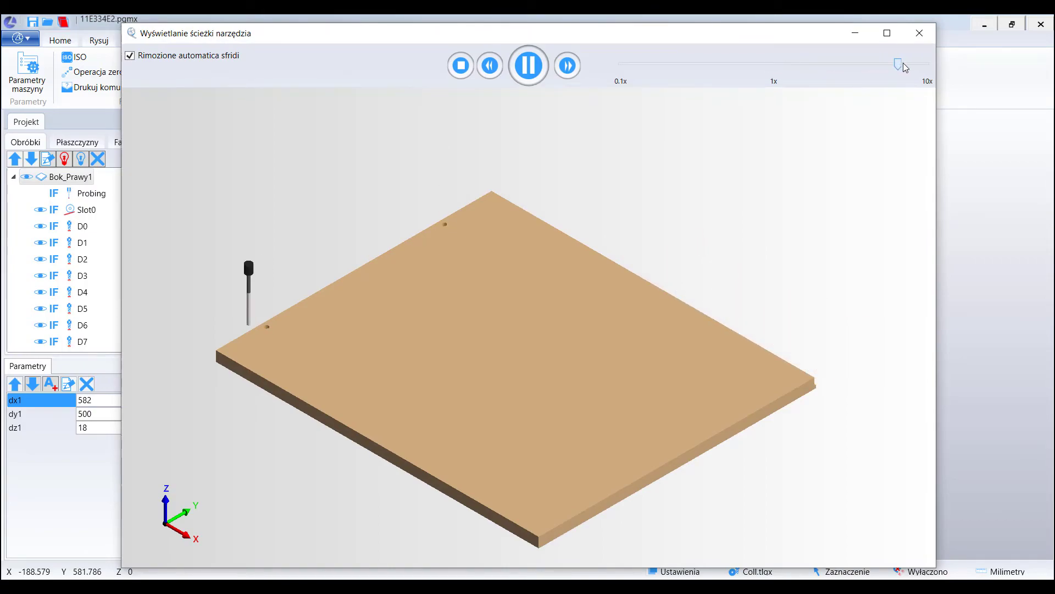